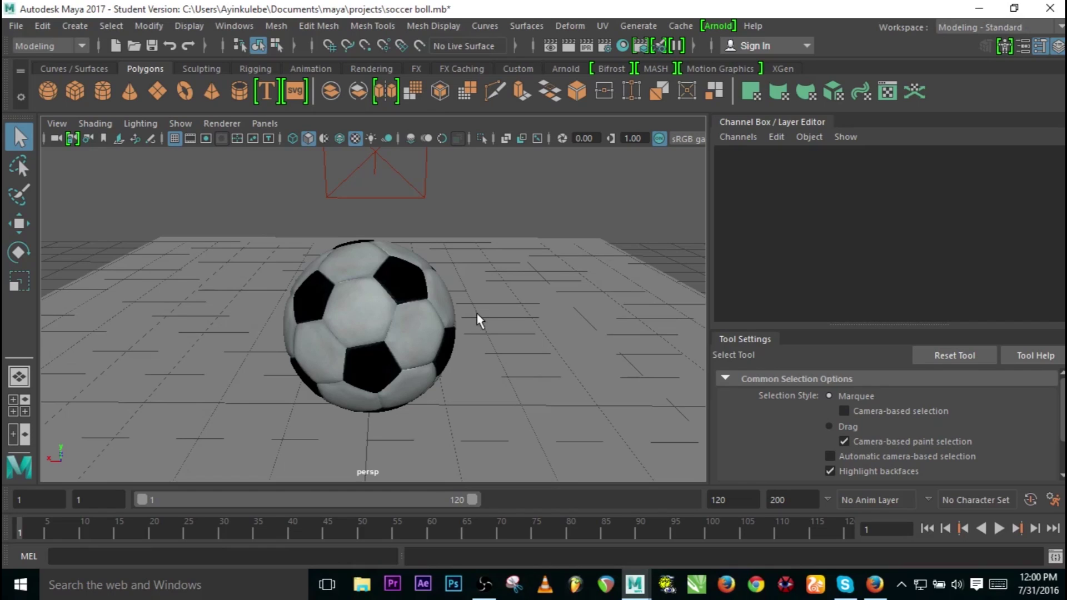
left_click_drag(477, 314, 430, 339, "alt")
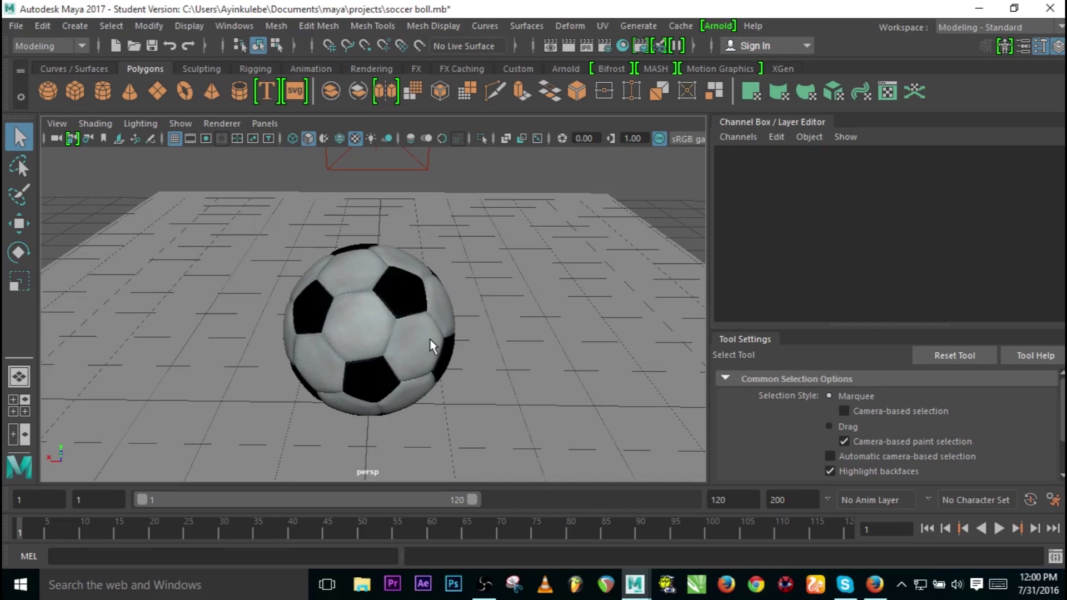
left_click_drag(433, 345, 465, 340, "alt")
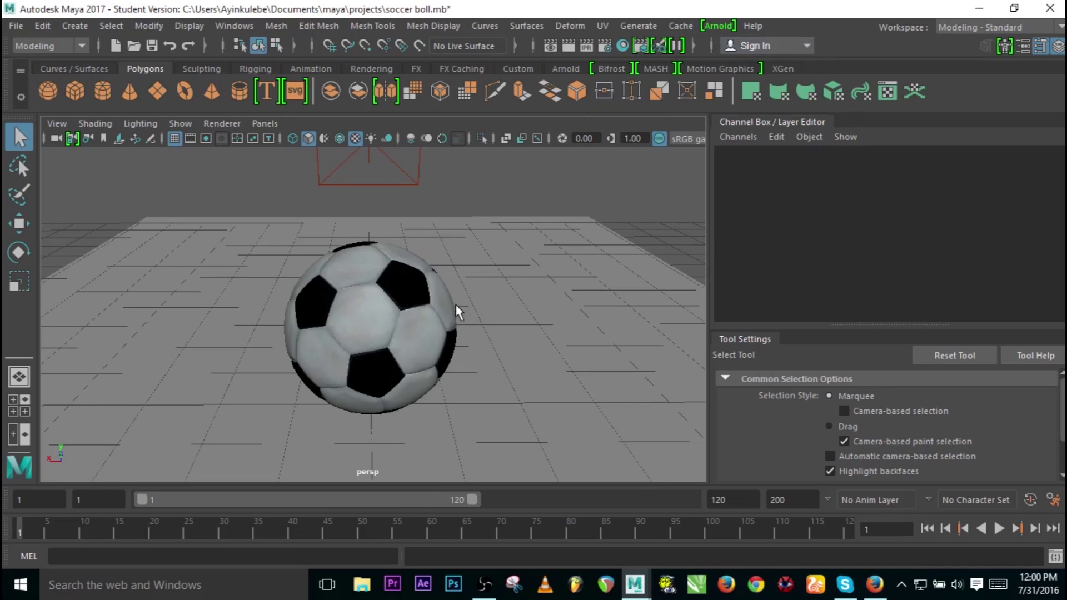
mouse_move(452, 331)
left_mouse_down("alt")
mouse_move(441, 326)
mouse_move(459, 331)
left_mouse_up("alt")
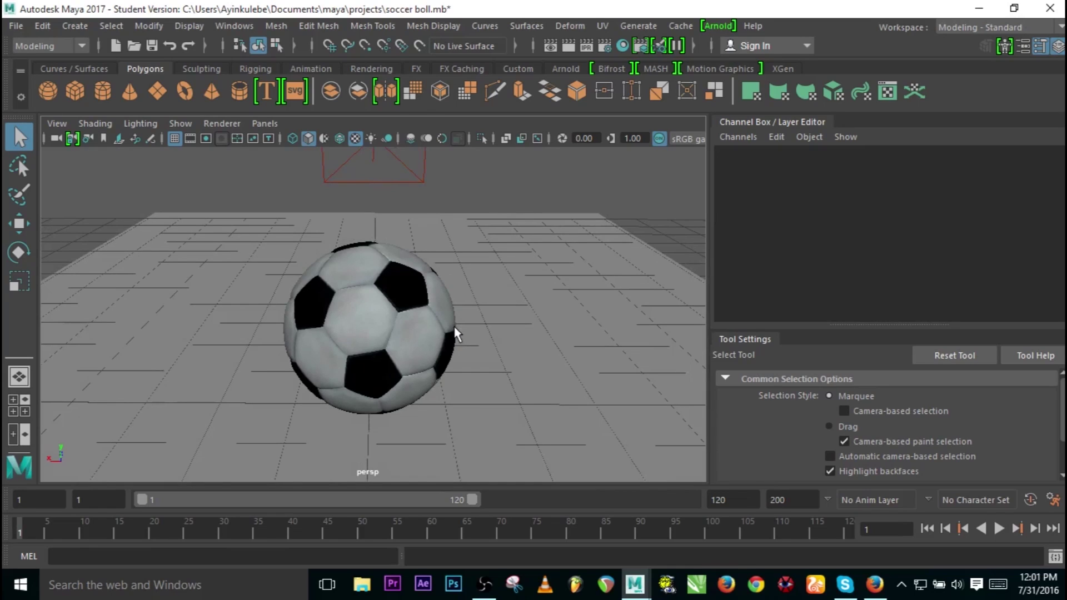
mouse_move(454, 334)
left_mouse_down("alt")
mouse_move(455, 310)
mouse_move(453, 326)
left_mouse_up("alt")
right_click_drag(452, 326, 525, 316, "alt")
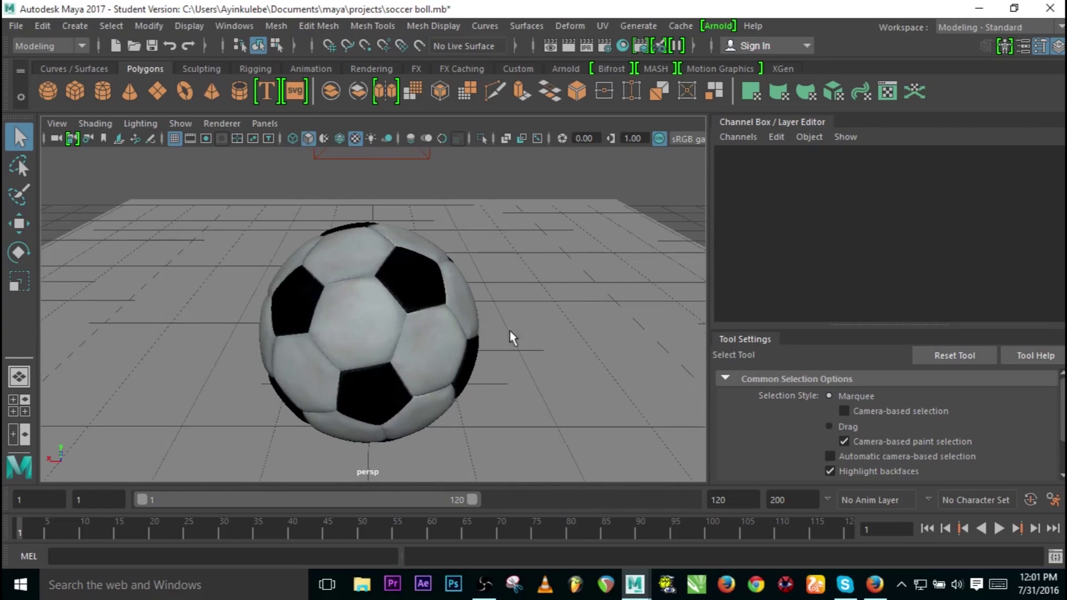
left_click_drag(509, 336, 467, 333, "alt")
right_click_drag(467, 334, 572, 289, "alt")
Select the soccer ball, open the Hypershade and enlarge its window to fill the screen.
left_click(482, 304)
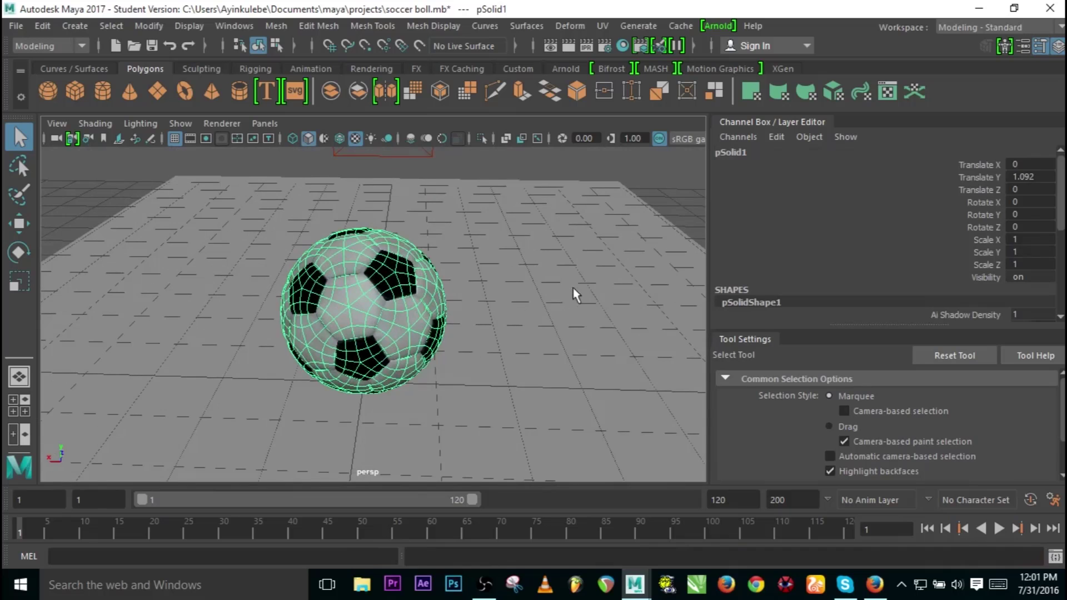
left_click(573, 288)
left_click(396, 325)
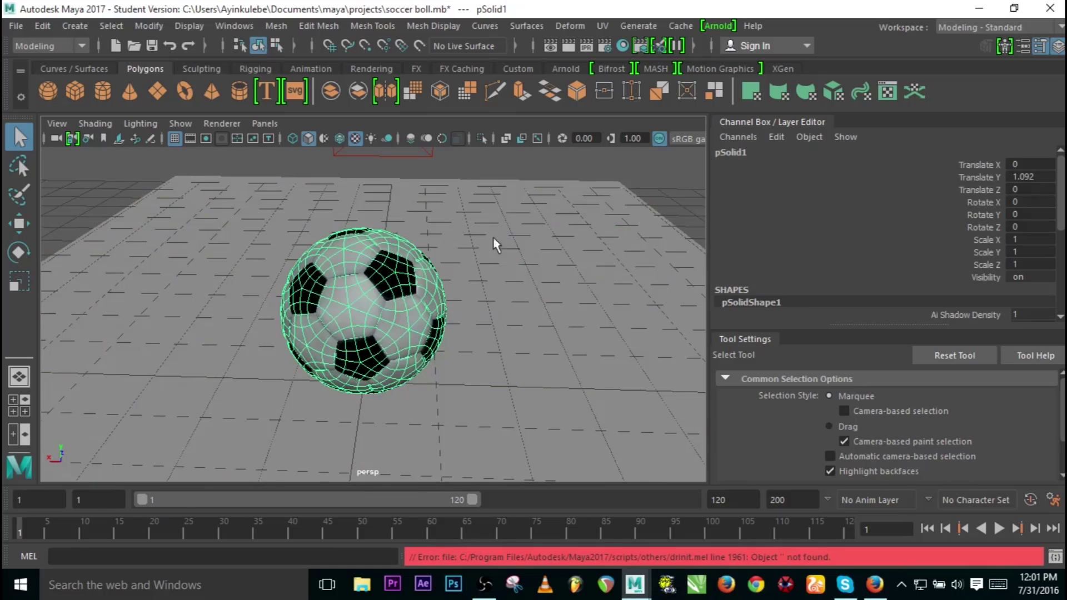
left_click(612, 69)
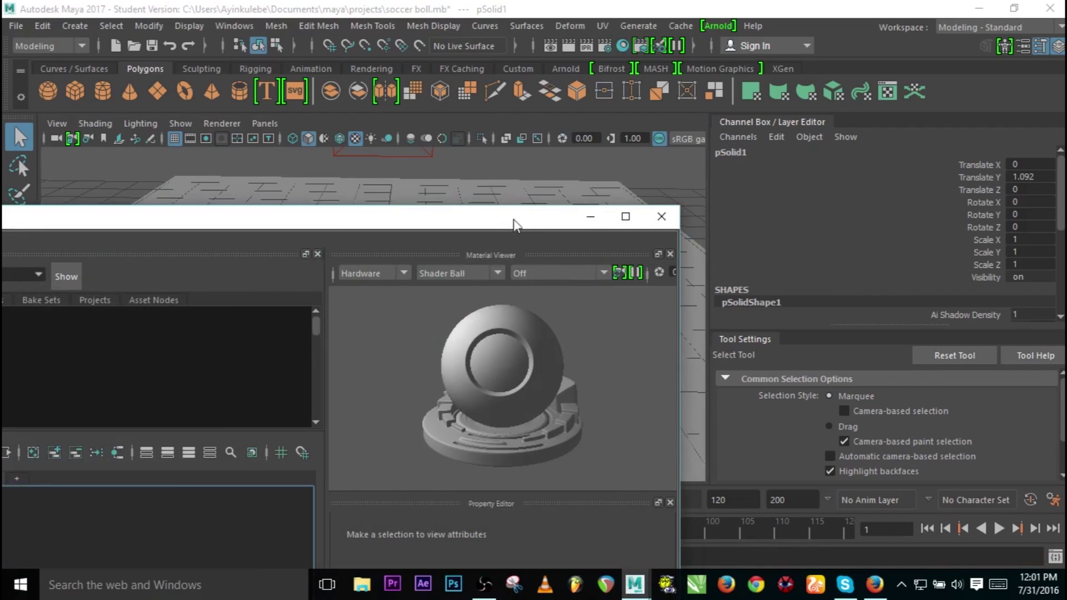
left_click_drag(514, 224, 822, 121)
left_click_drag(908, 42, 911, 1)
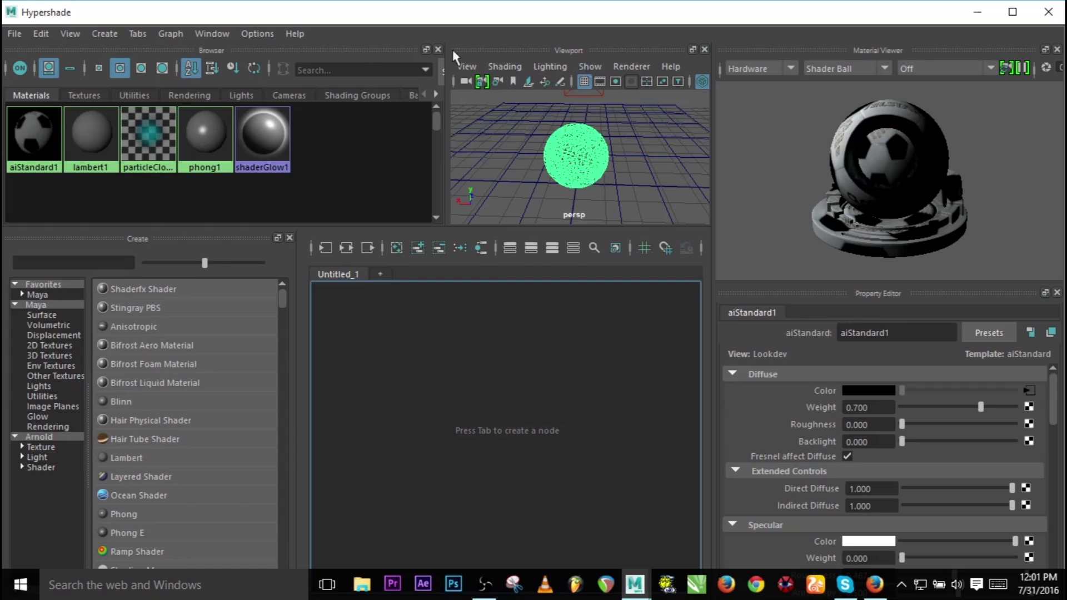
Open the Render View inside the Hypershade and dock it as a tab together with the Viewport.
left_click(220, 35)
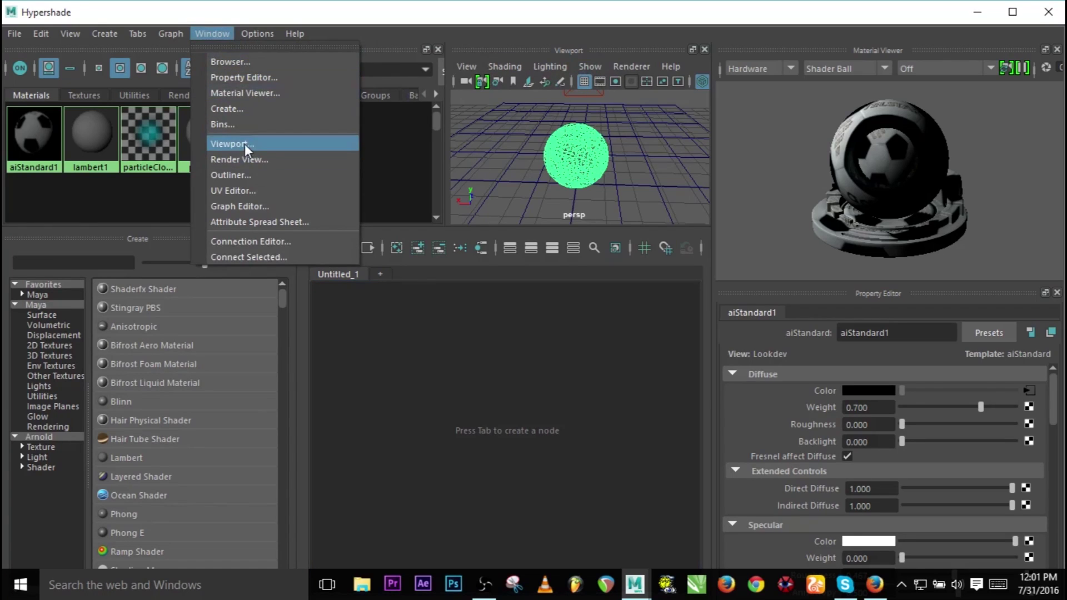
left_click(252, 159)
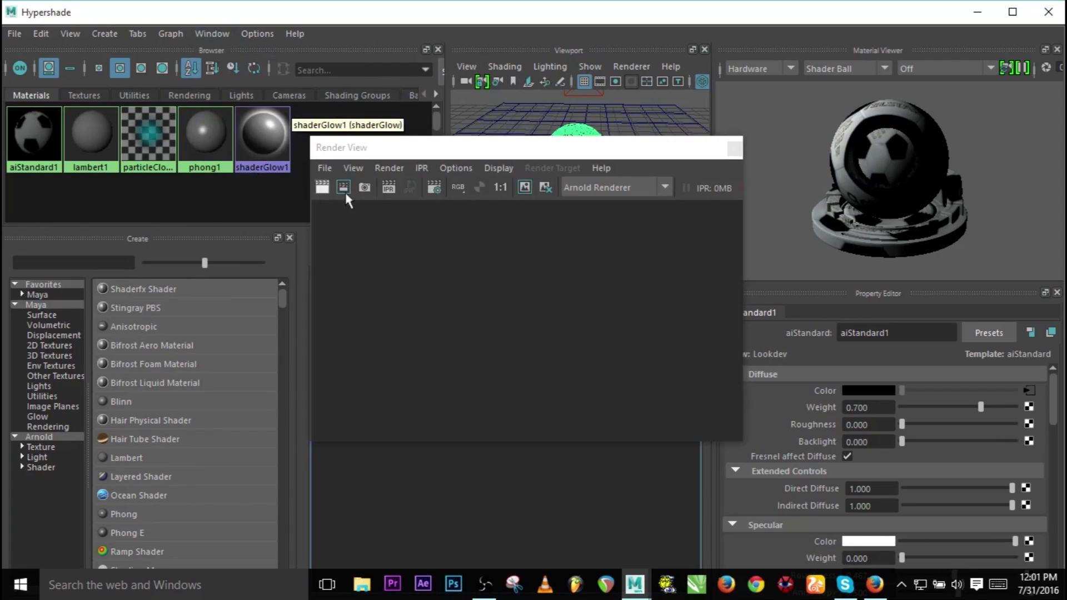
left_click_drag(477, 152, 589, 221)
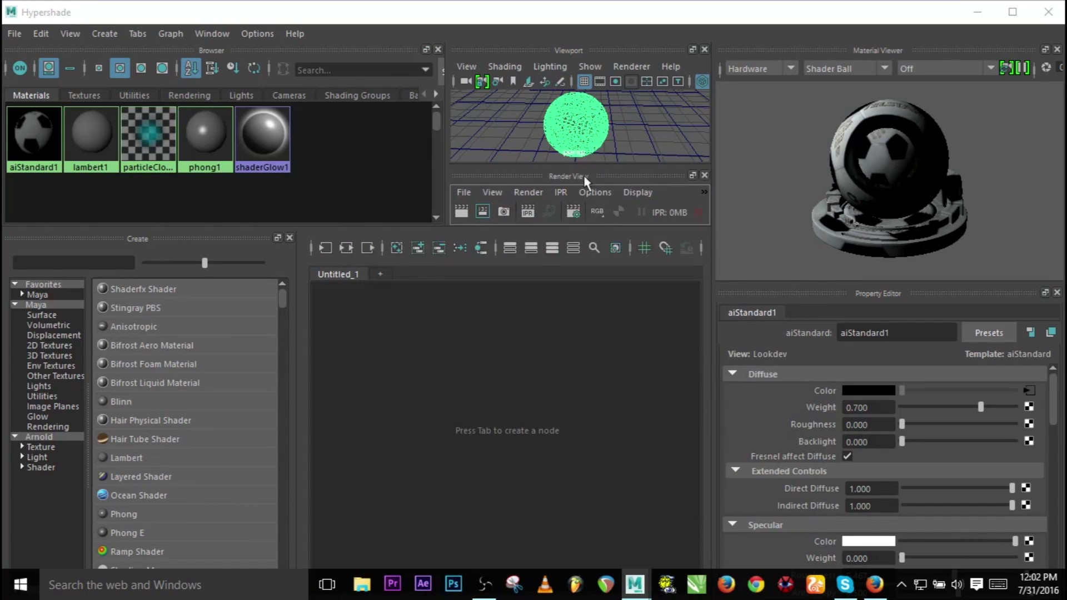
left_click_drag(584, 178, 577, 127)
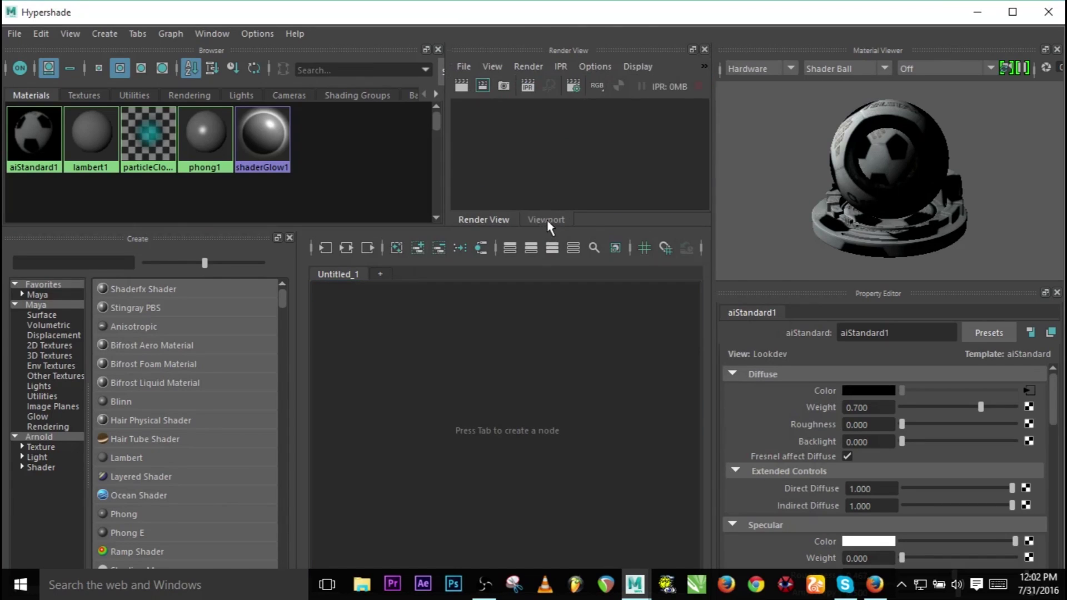
Start an Arnold IPR render of the scene in the docked Render View and resize its panel.
left_click(547, 220)
left_click(482, 221)
left_click(542, 222)
left_click(506, 219)
left_click(526, 88)
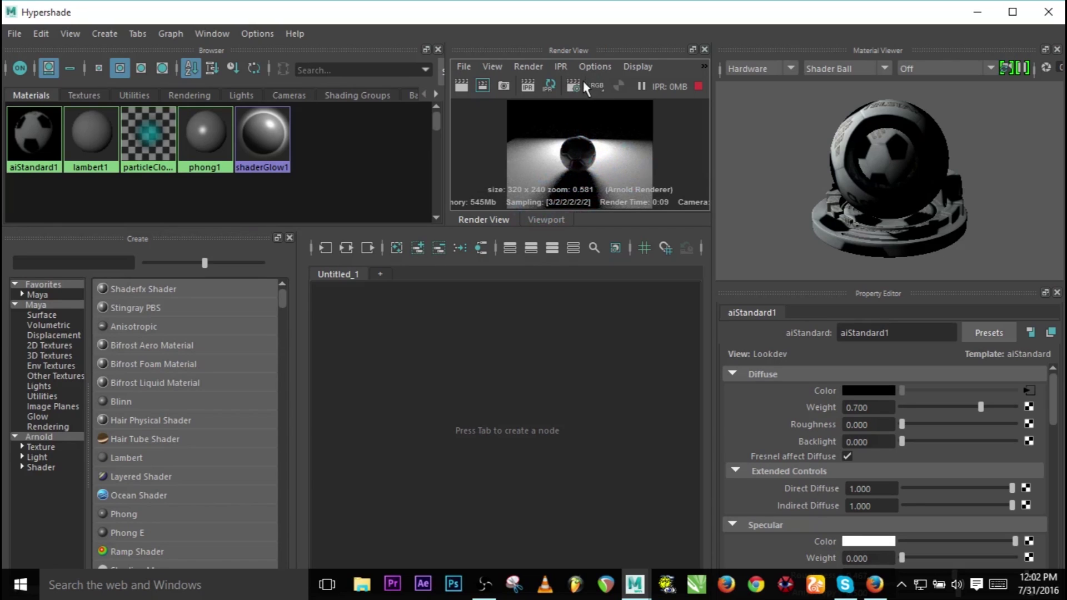
left_click_drag(448, 159, 510, 198)
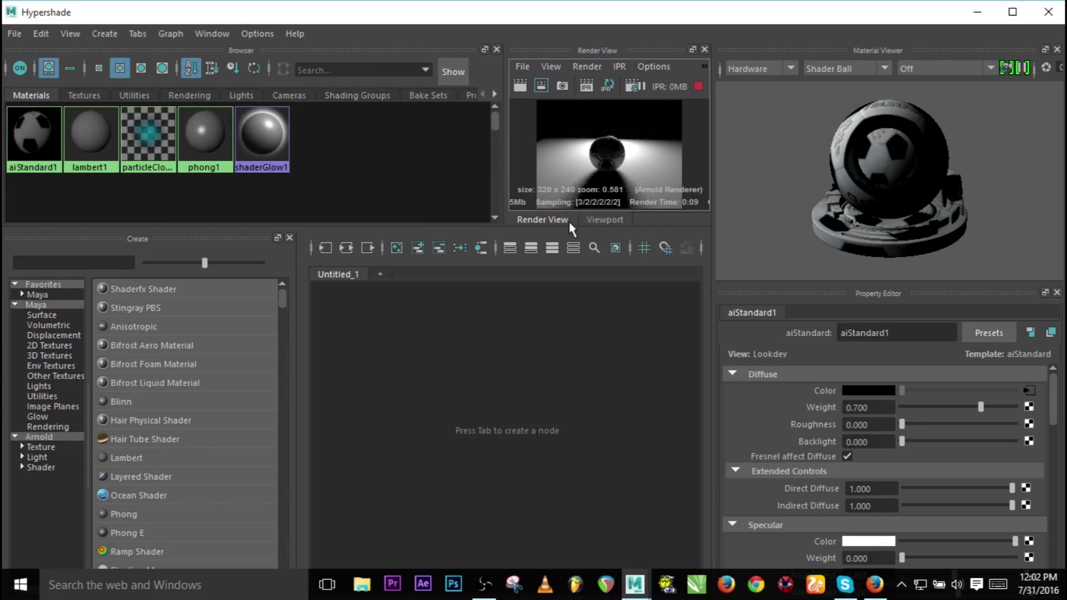
left_click_drag(520, 229, 531, 275)
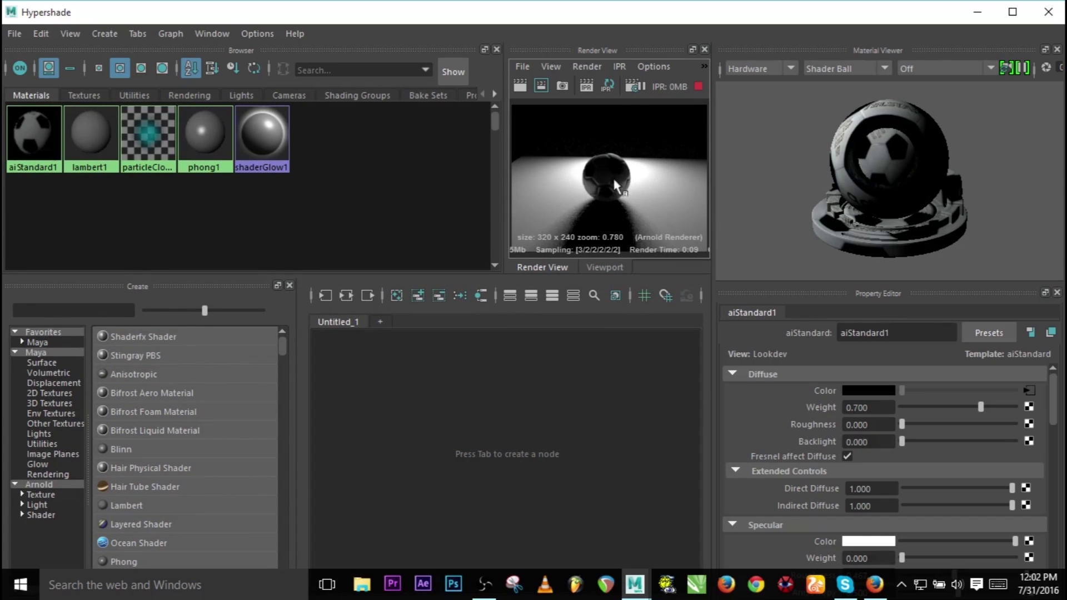
Place a duplicate soccer ball beside the original at about -2.7 in X, then minimize the Hypershade.
left_click(592, 269)
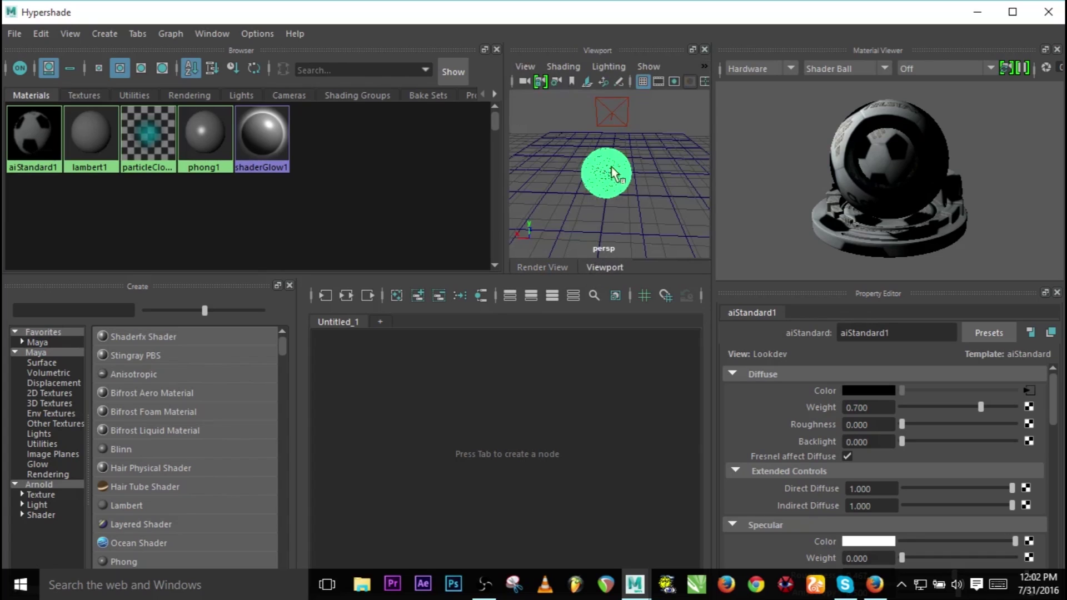
left_click(620, 183)
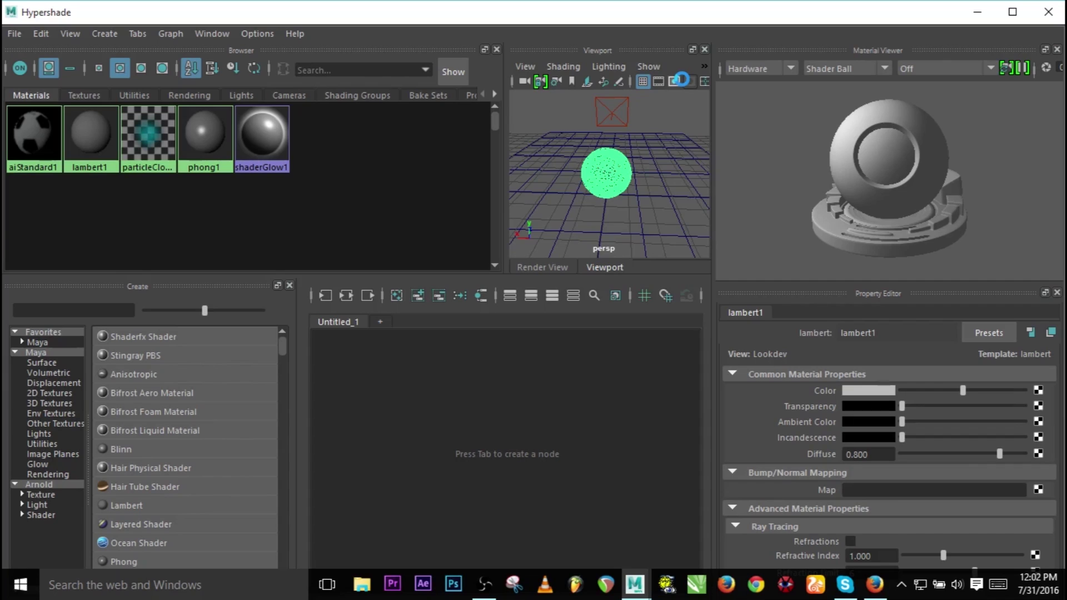
left_click(679, 81)
left_click(609, 185)
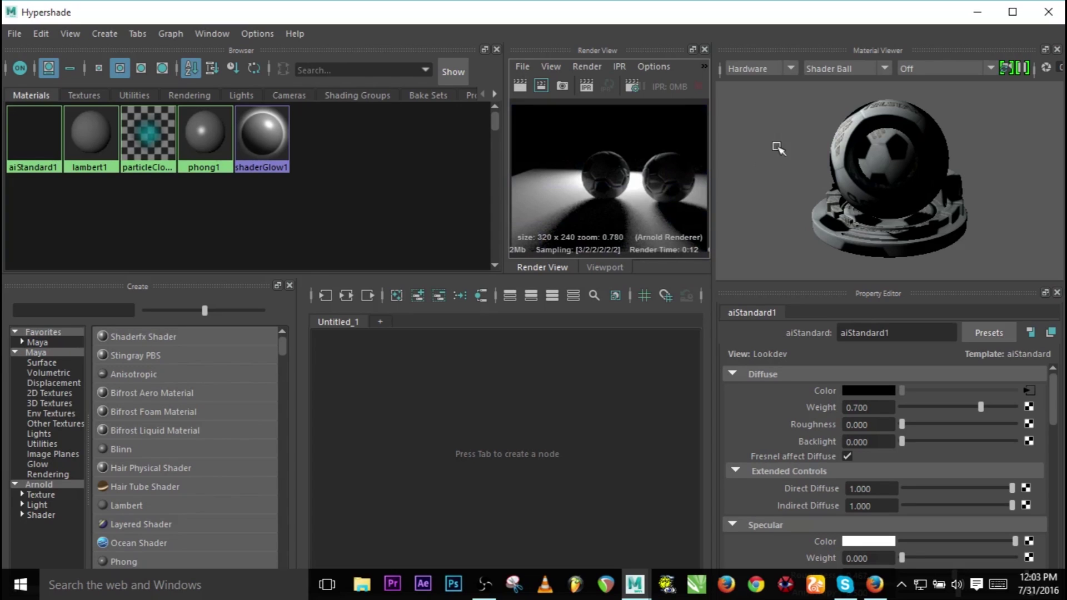
left_click(978, 13)
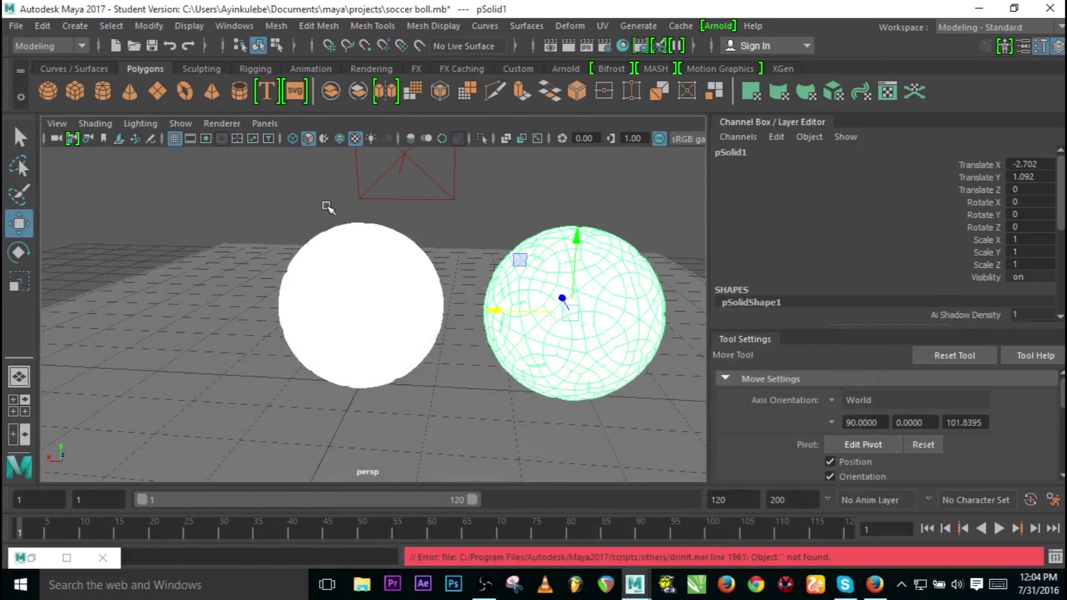
Create a point light at about X -0.07, Y 3.0, Z -3.87 and place a duplicate of it at about X -3.86.
left_click_drag(329, 205, 354, 257, "alt")
scroll(289, 189, "down", 3)
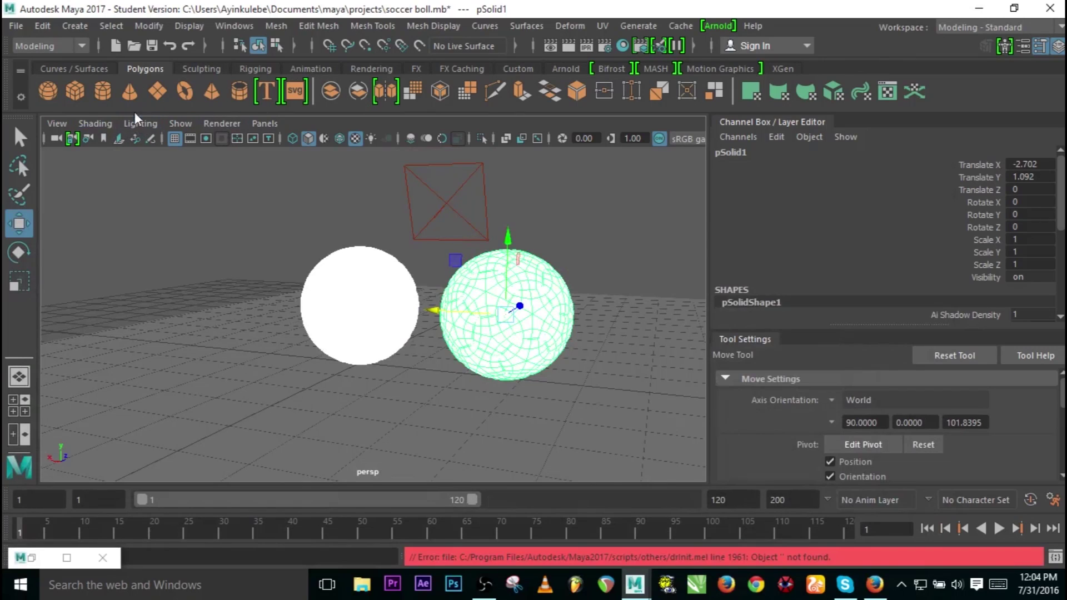
left_click(364, 67)
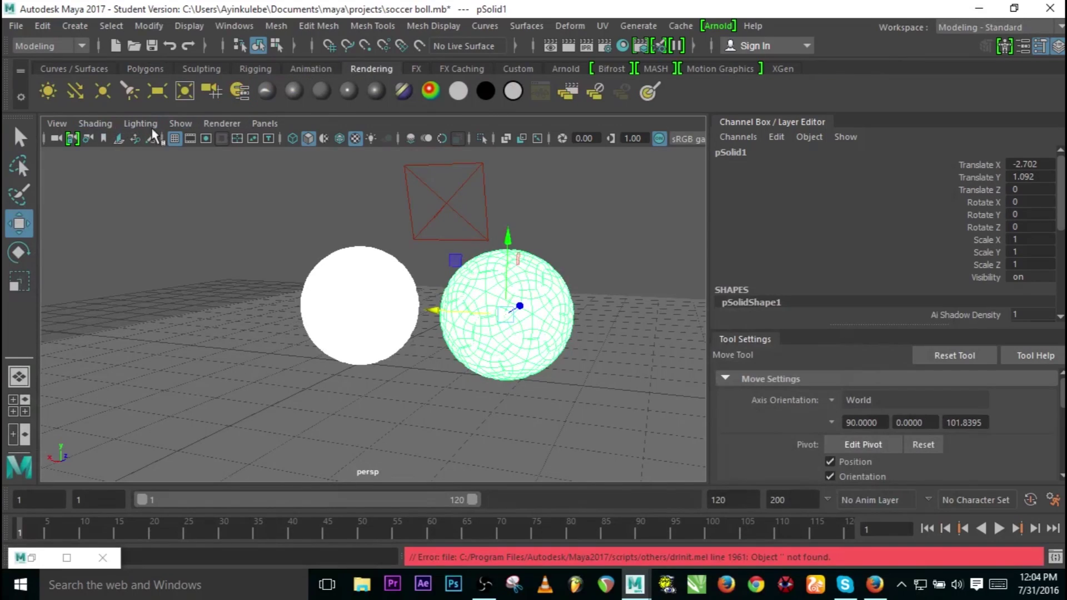
left_click(103, 91)
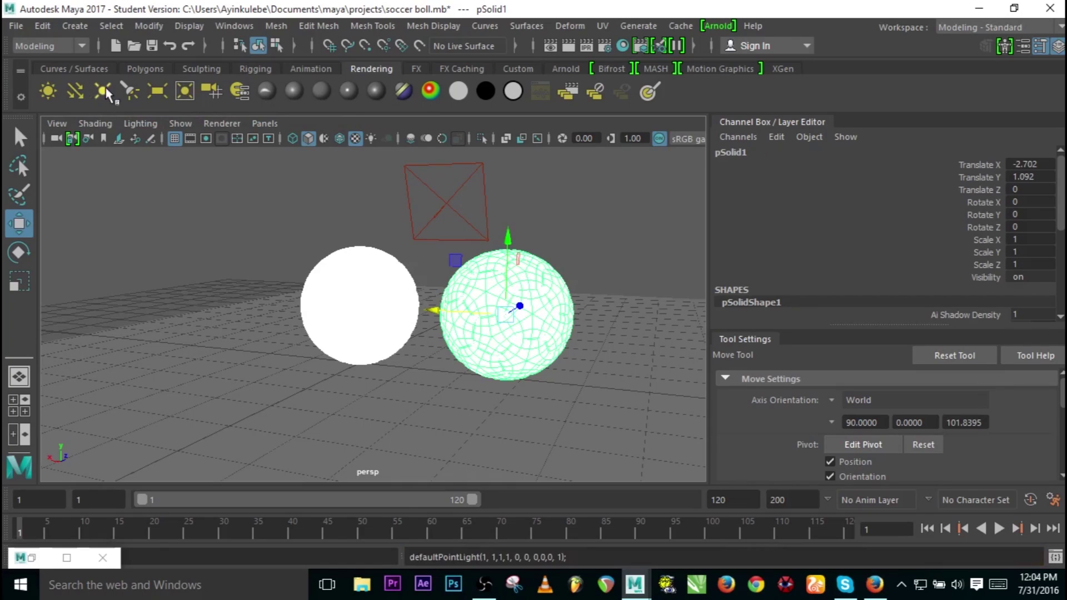
left_click_drag(348, 286, 381, 139)
left_click_drag(318, 204, 289, 243)
key("ctrl+d")
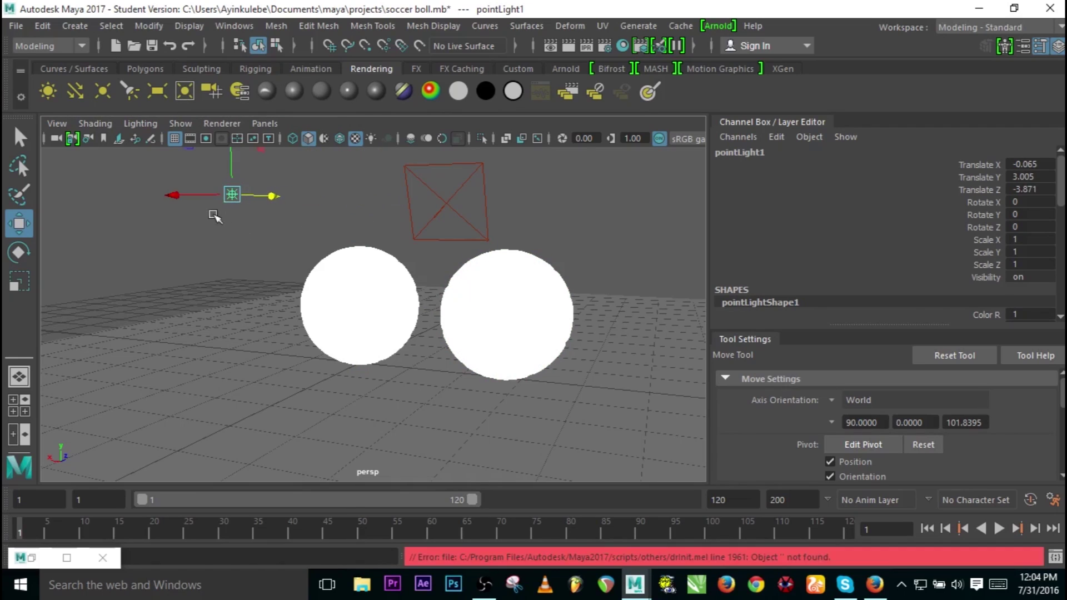
left_click_drag(178, 199, 444, 260)
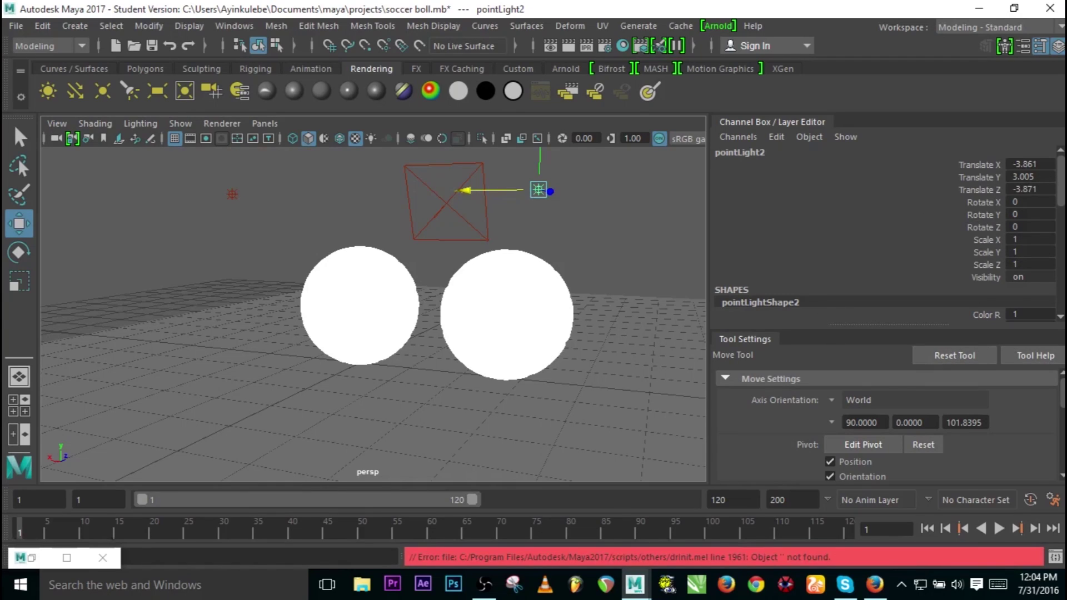
Open the duplicated point light's attributes in an enlarged editor window and set its intensity to 100.
left_click(1031, 41)
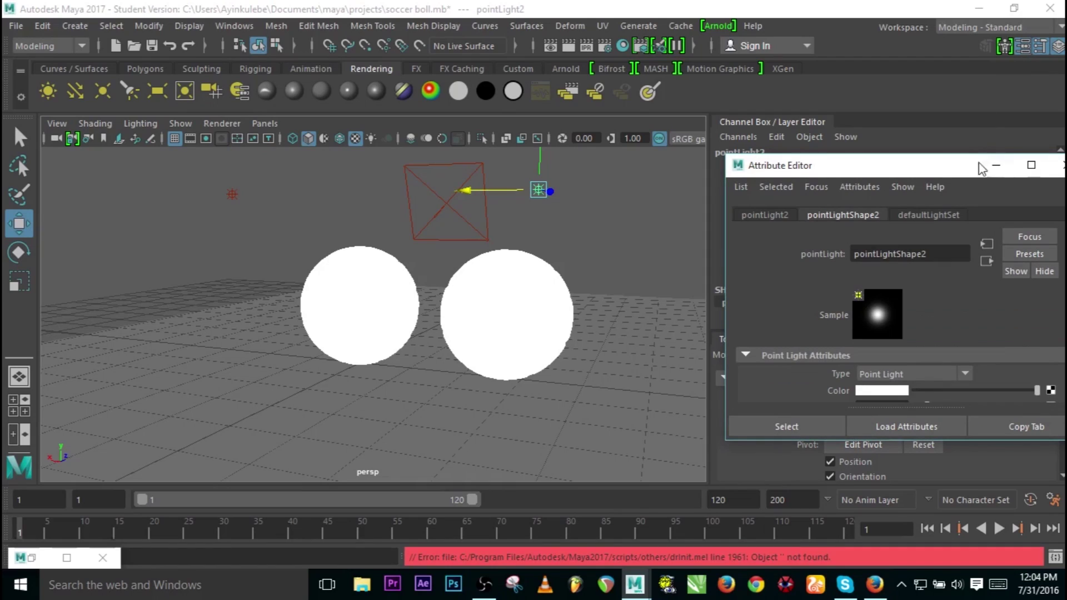
left_click_drag(951, 162, 931, 116)
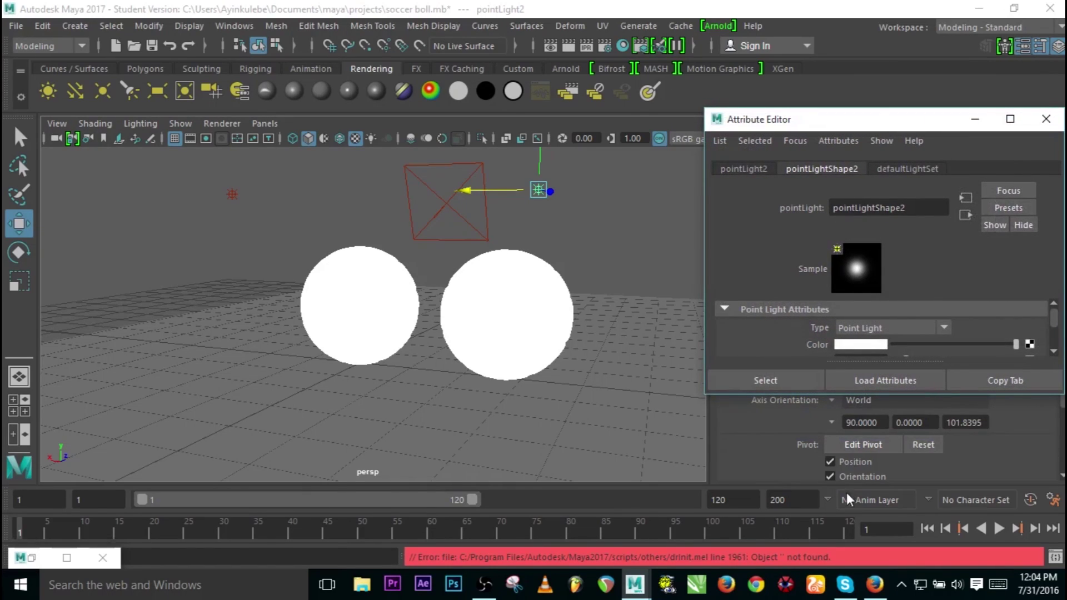
left_click_drag(843, 394, 843, 518)
left_click_drag(906, 360, 1023, 362)
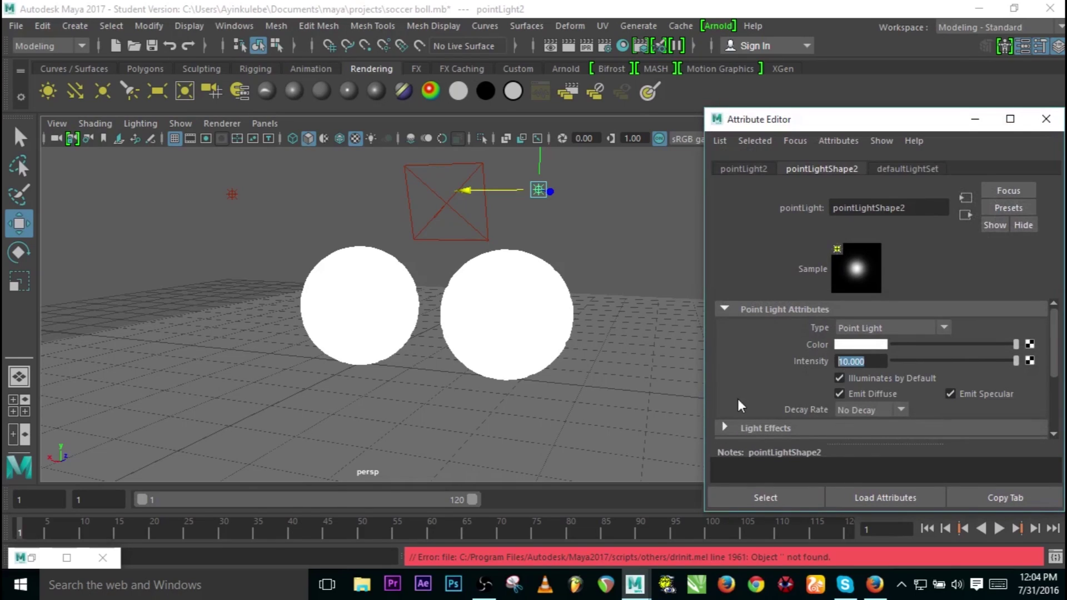
type("100")
key("Return")
Set the original point light's intensity to 100 and start an Arnold IPR render in a separate Render View.
left_click(232, 196)
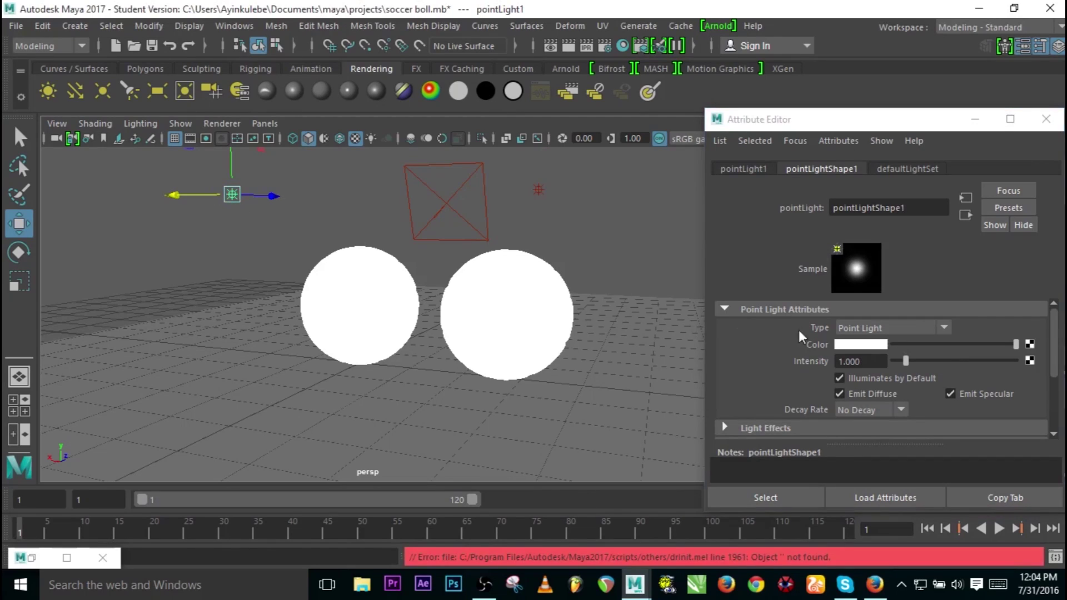
left_click(872, 363)
type("100")
key("Return")
left_click(586, 46)
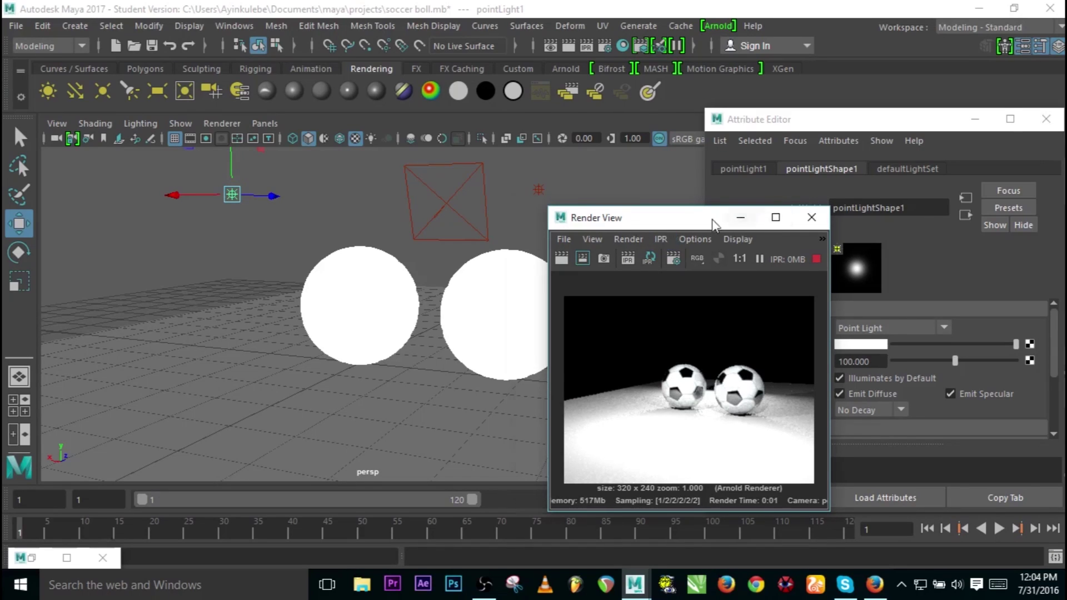
left_click_drag(628, 217, 483, 170)
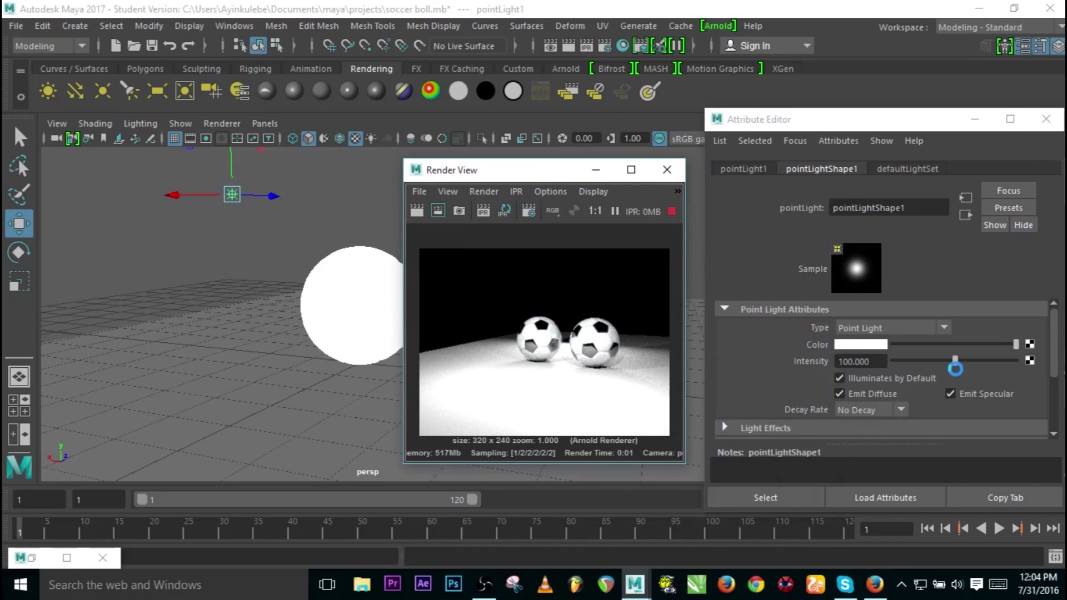
Lower the original point light's intensity to about 31, check the render and minimize the Render View.
left_click_drag(954, 361, 912, 363)
left_click(562, 231)
left_click_drag(528, 173, 331, 293)
scroll(911, 333, "down", 3)
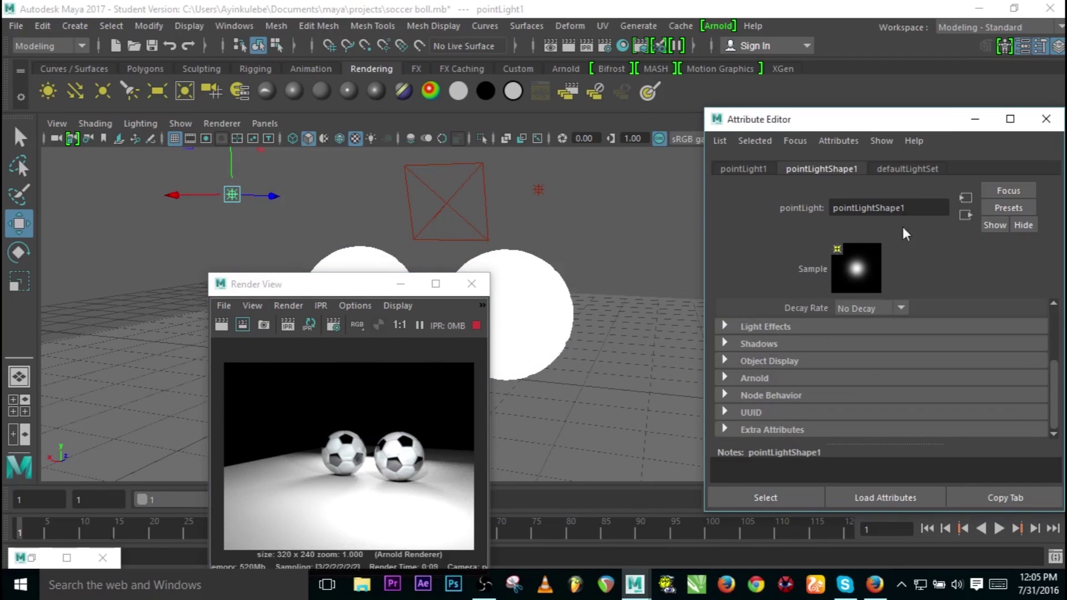
left_click(401, 284)
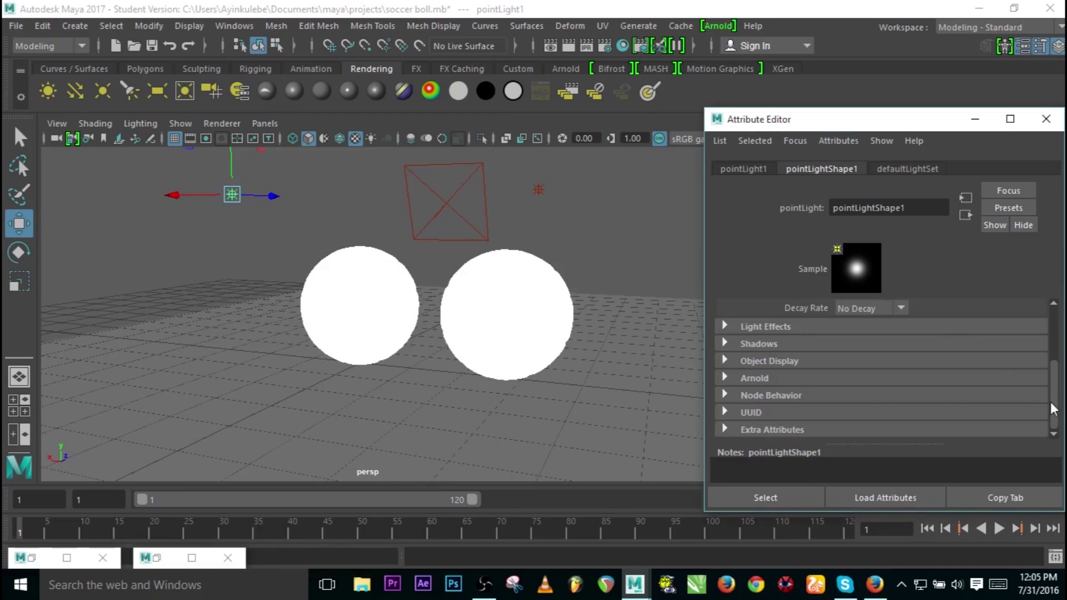
Lower both point lights' intensities, the duplicate's to about 27, and restore the Render View beside the soccer balls.
left_click_drag(1054, 393, 1042, 336)
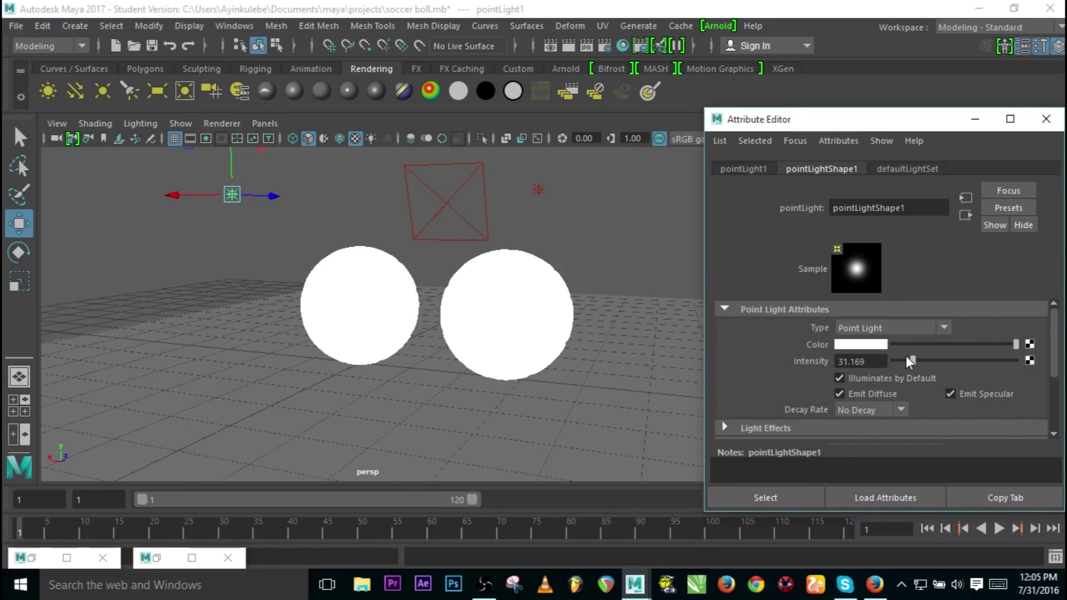
left_click_drag(913, 364, 898, 362)
left_click(564, 200)
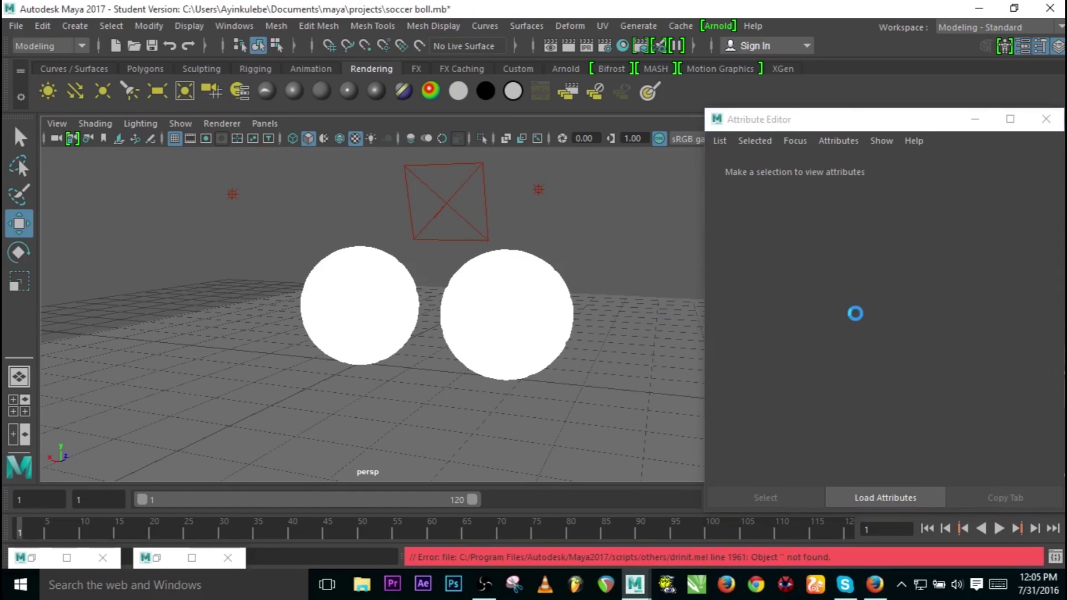
left_click(537, 192)
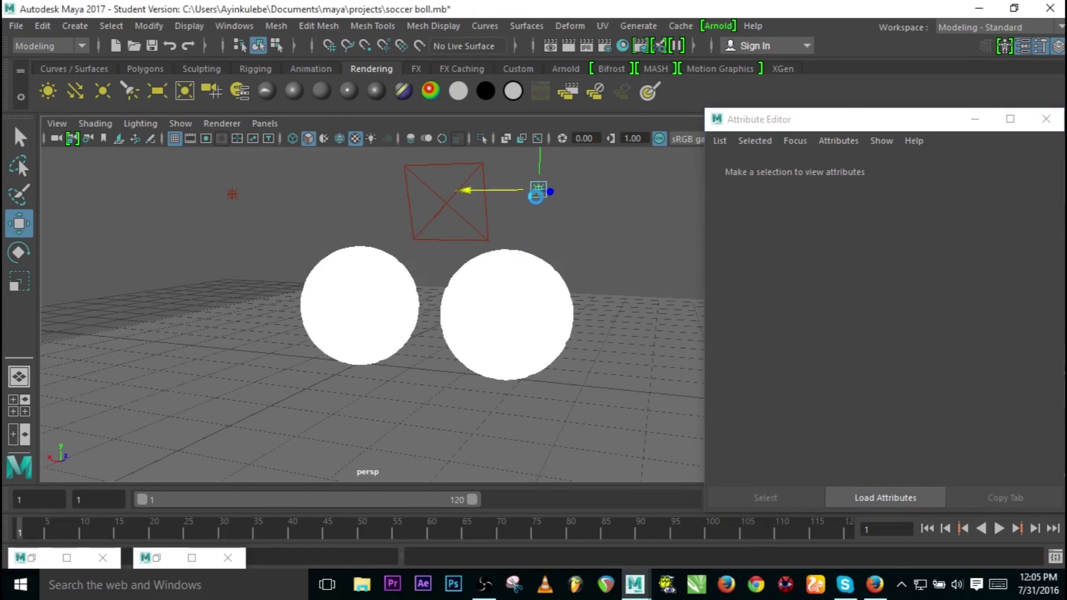
left_click_drag(957, 364, 910, 362)
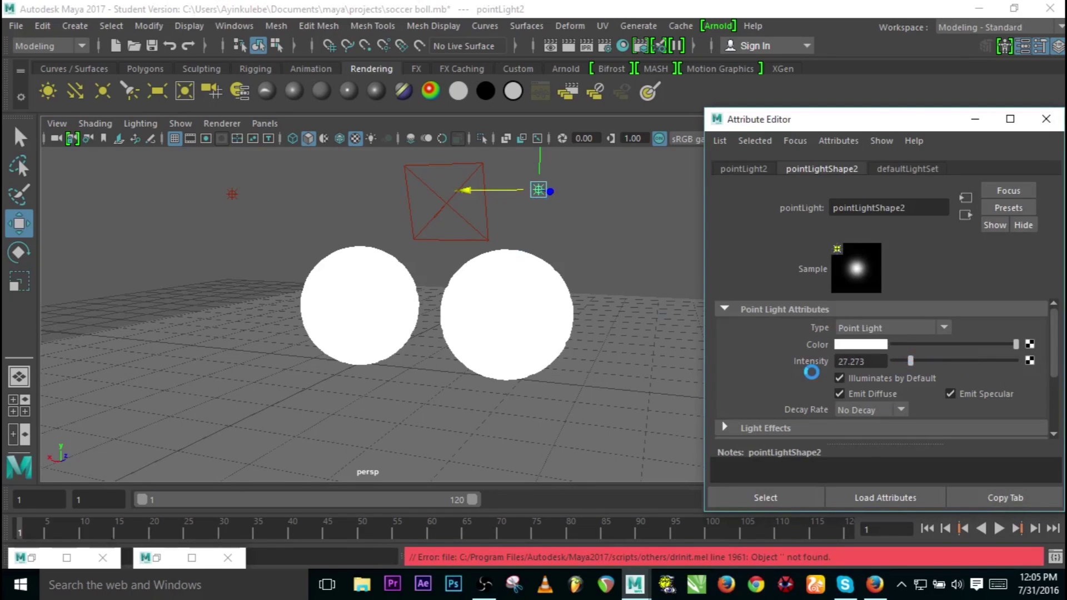
left_click(160, 557)
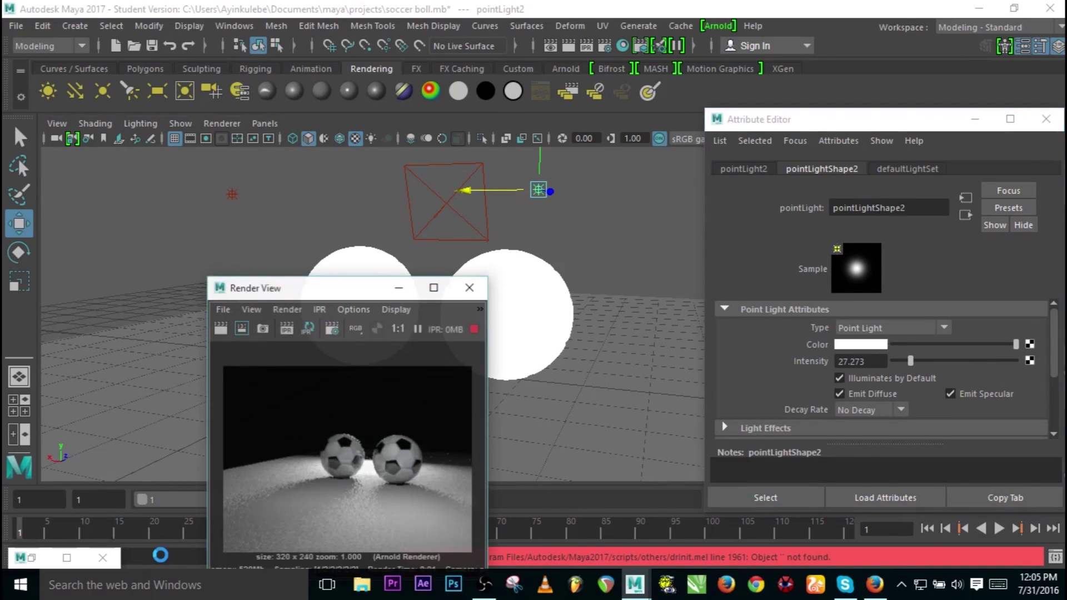
left_click_drag(355, 294, 767, 165)
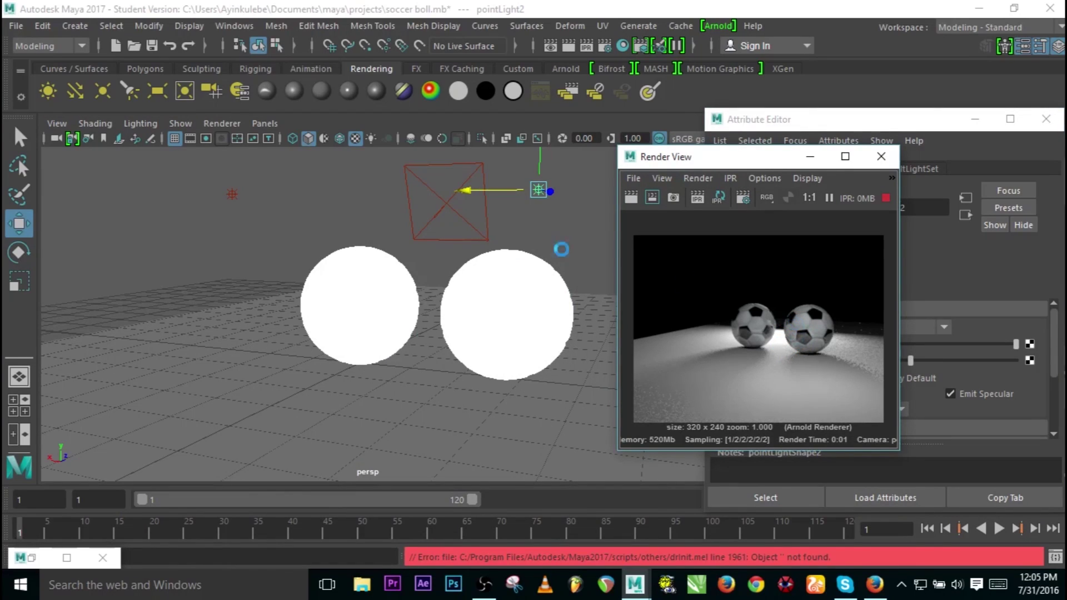
Assign the existing lambert1 material to the right-hand soccer ball.
left_click(517, 300)
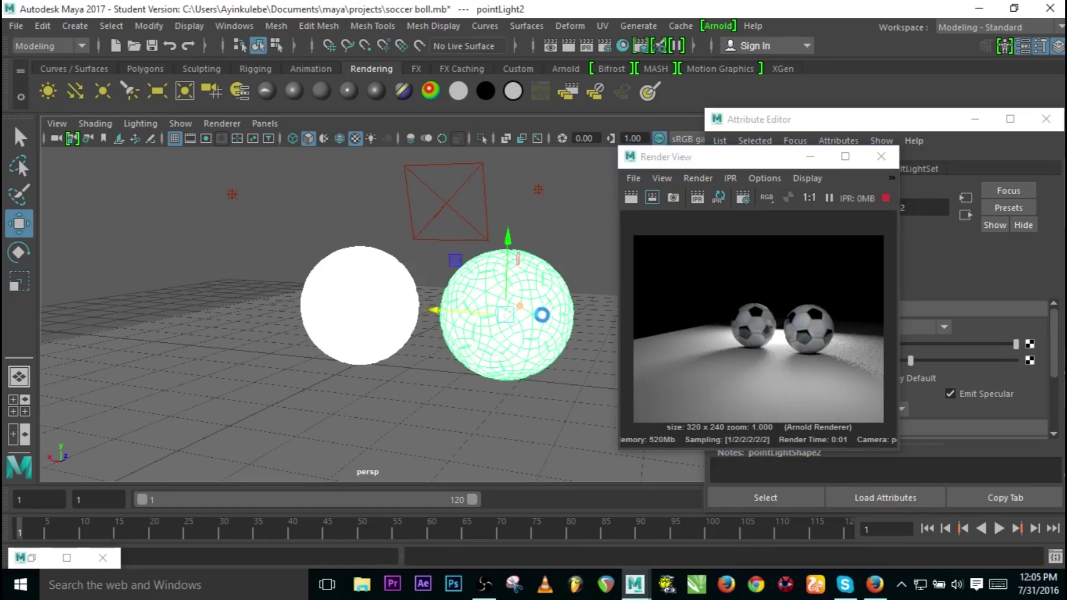
right_click(541, 315)
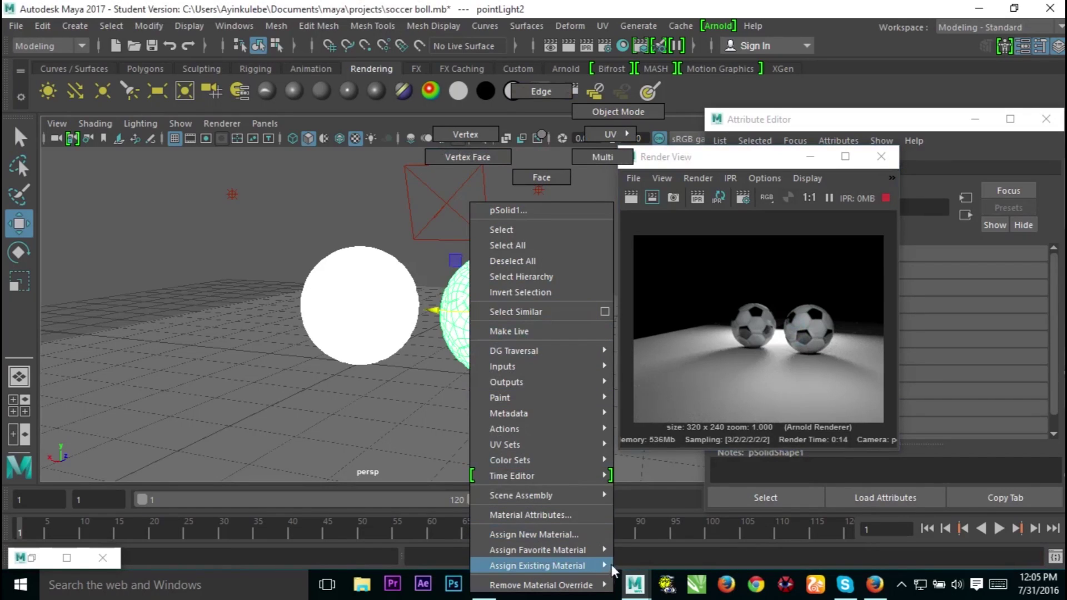
mouse_move(601, 551)
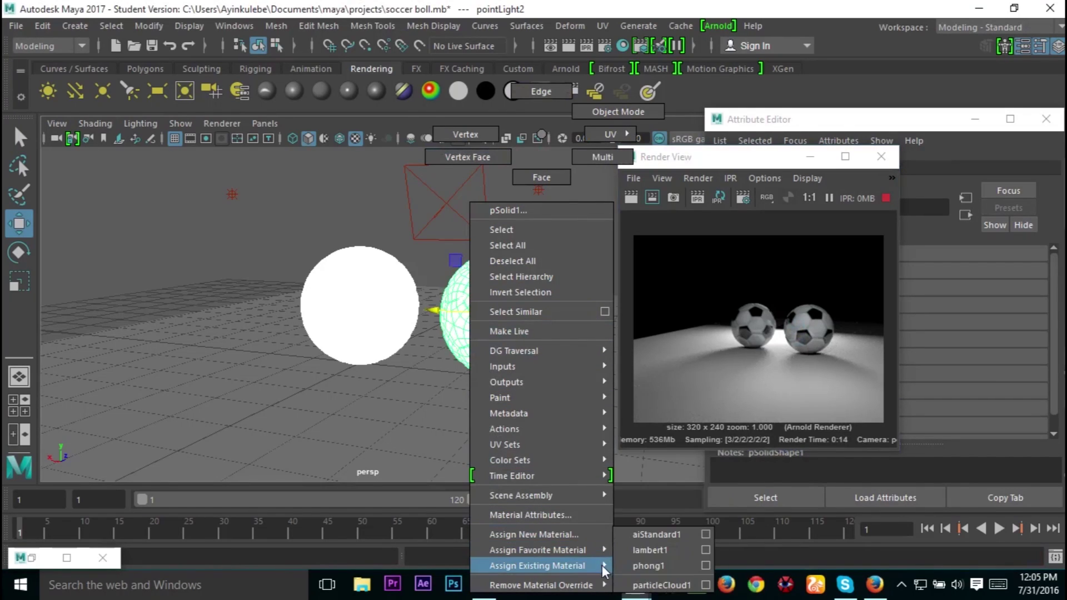
left_click(661, 556)
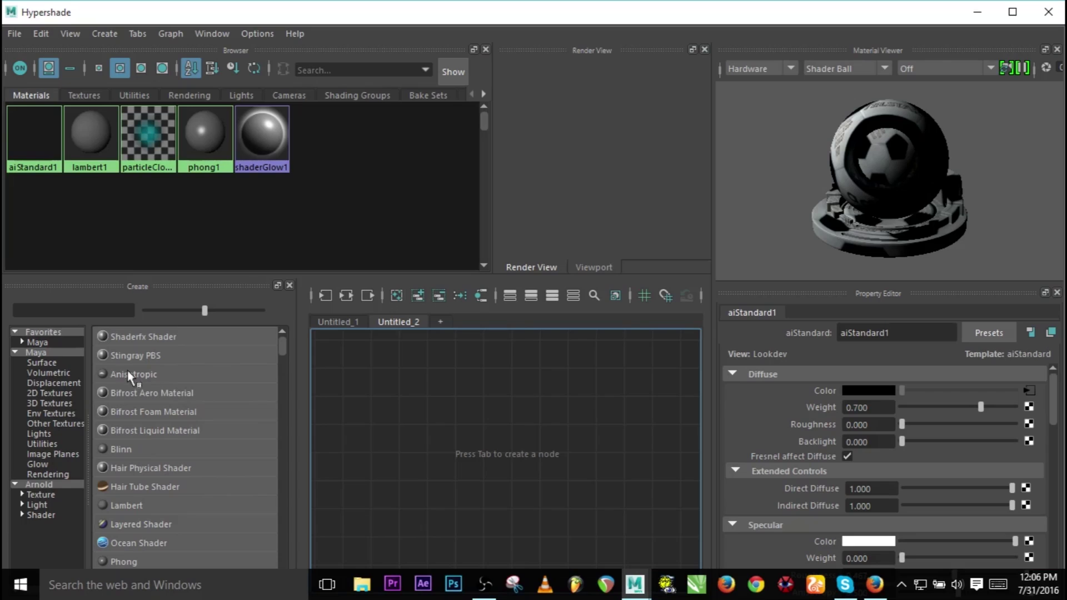
Create a new Arnold aiStandard shader in the Hypershade and prepare its color for a file texture.
left_click(37, 484)
left_click(42, 514)
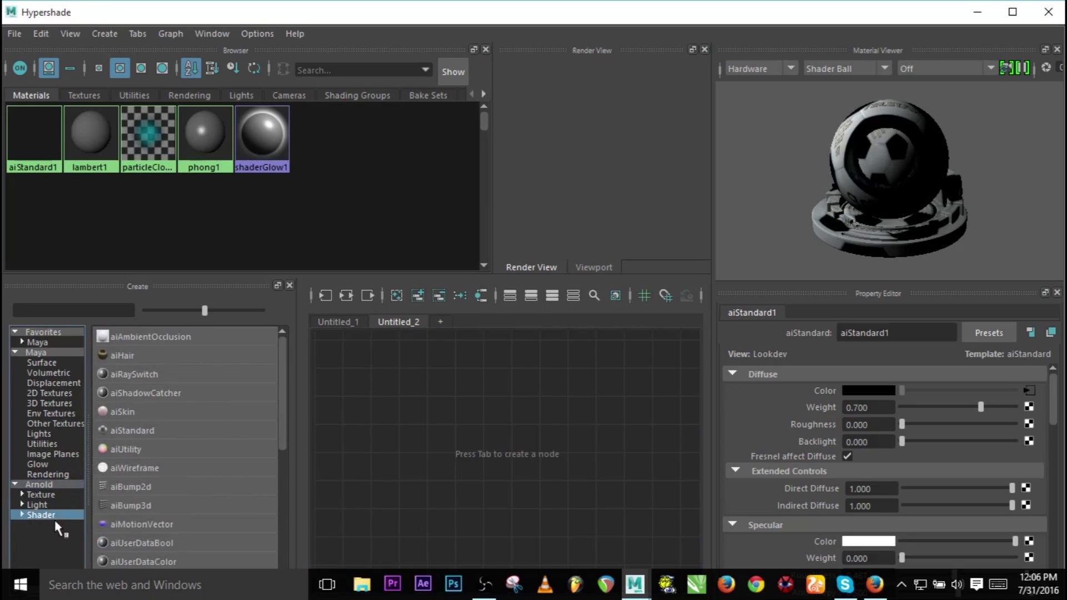
left_click(133, 431)
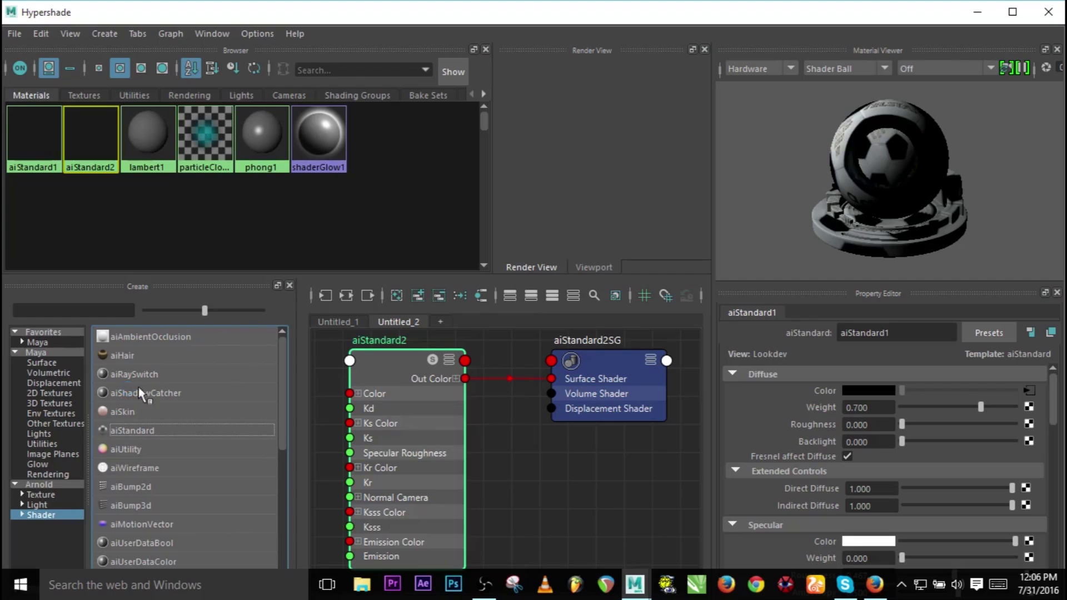
left_click_drag(389, 383, 458, 385)
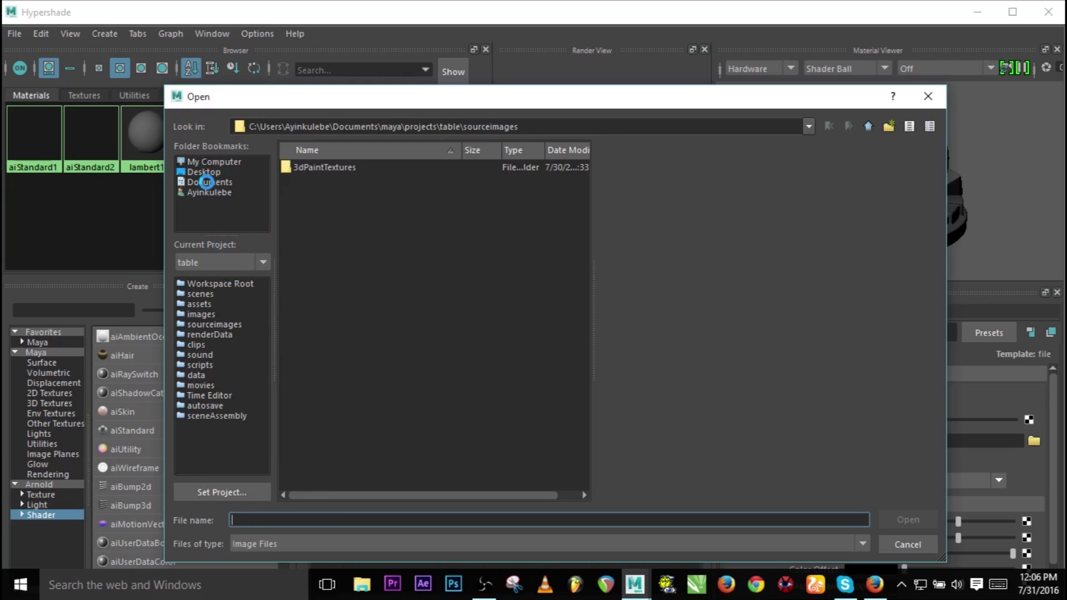
Browse to the ref images folder on the Desktop for the file texture's image.
left_click(203, 172)
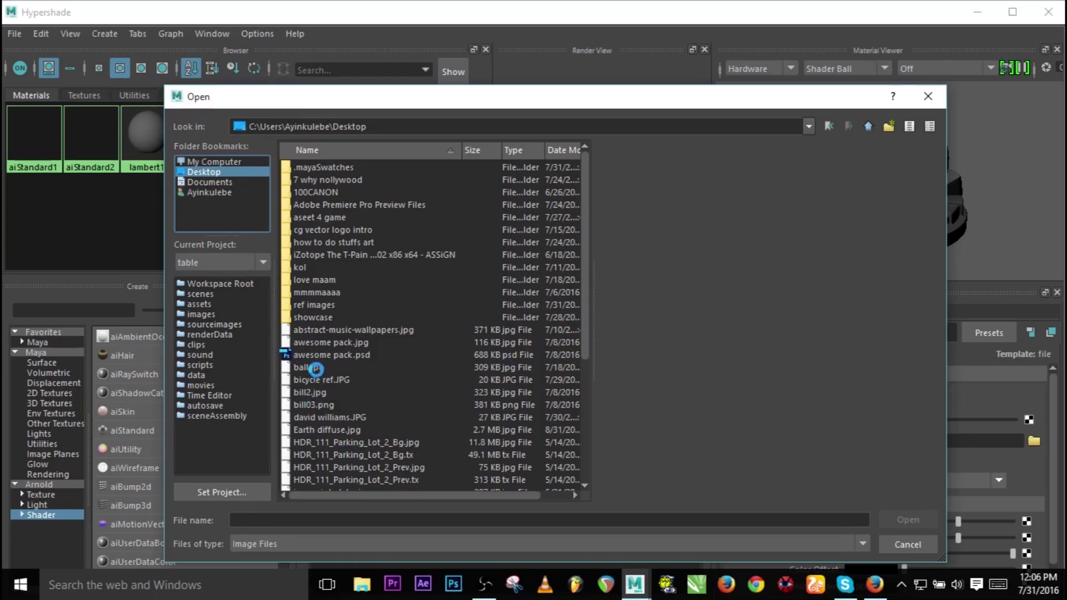
left_click(312, 367)
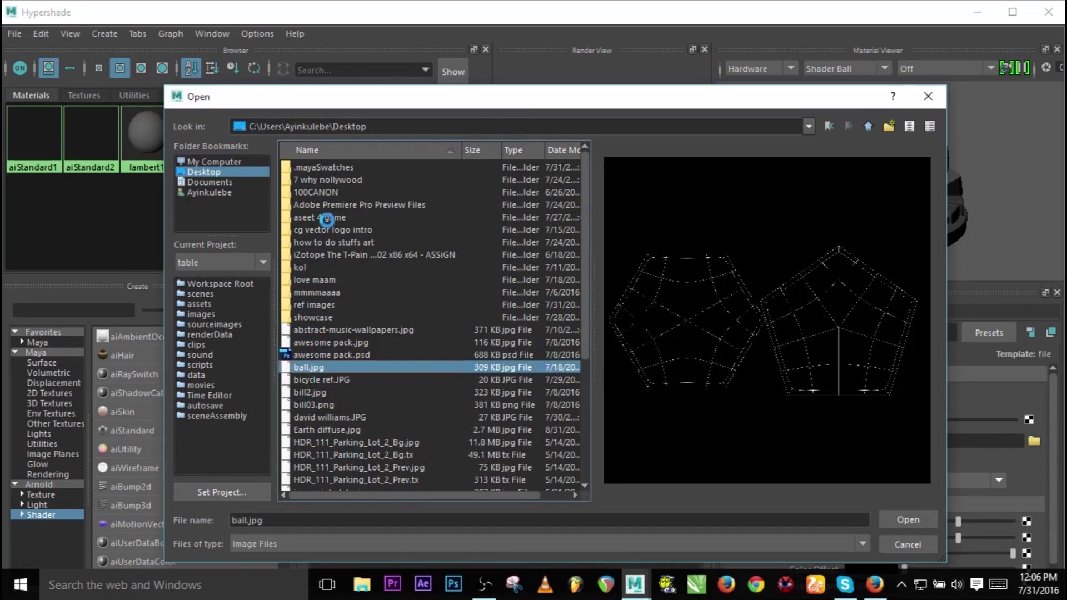
left_click(328, 217)
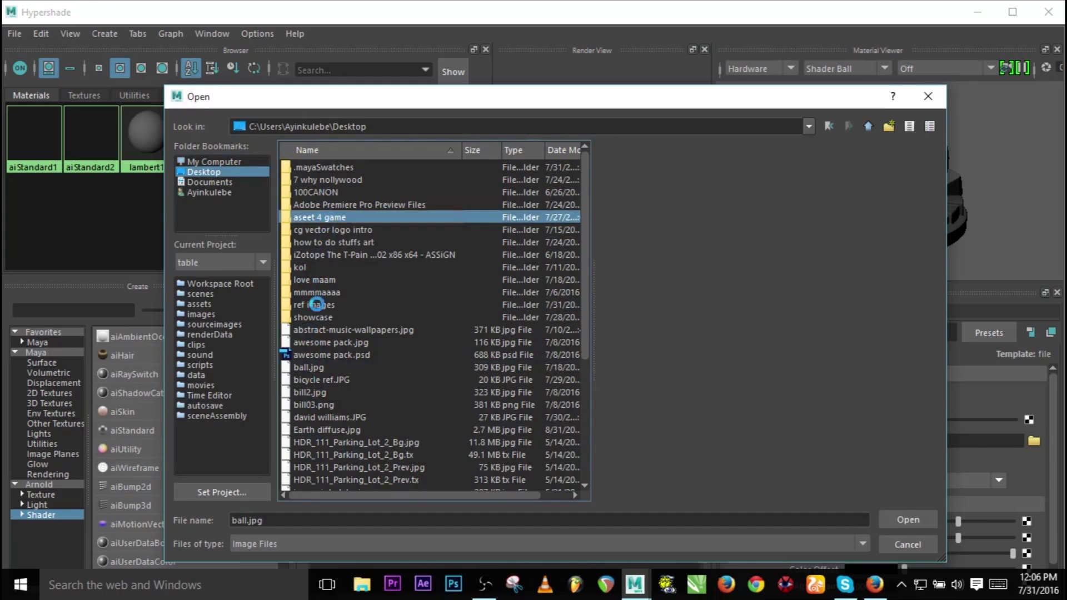
double_click(315, 310)
left_click(318, 306)
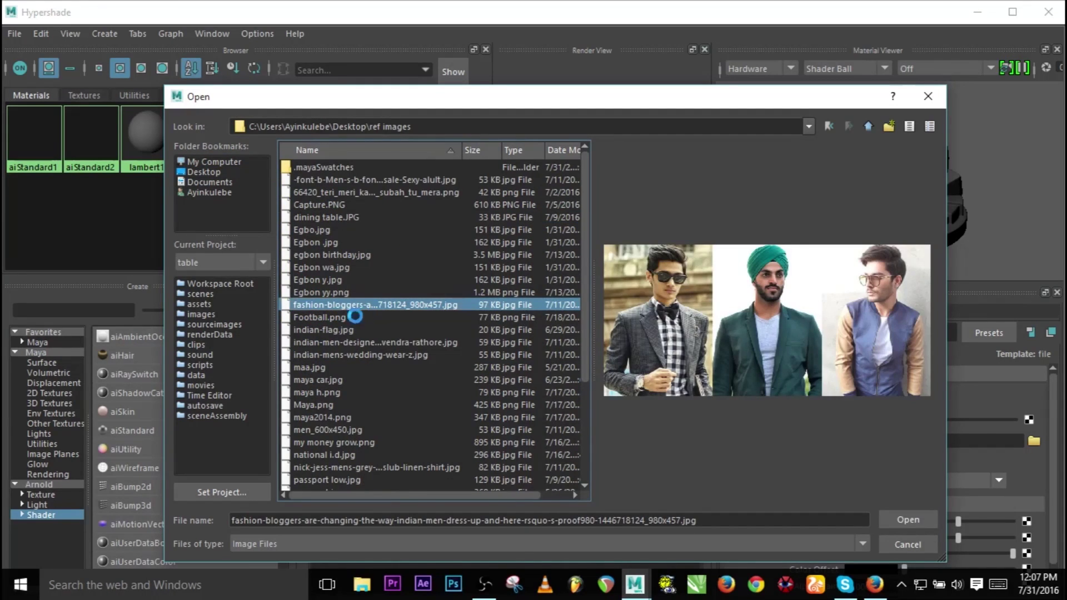
Load soccer05.tx as the image of the file texture feeding the new shader's color.
left_click(327, 480)
key("Down")
key("Down")
key("Down")
key("Down")
key("Down")
key("Down")
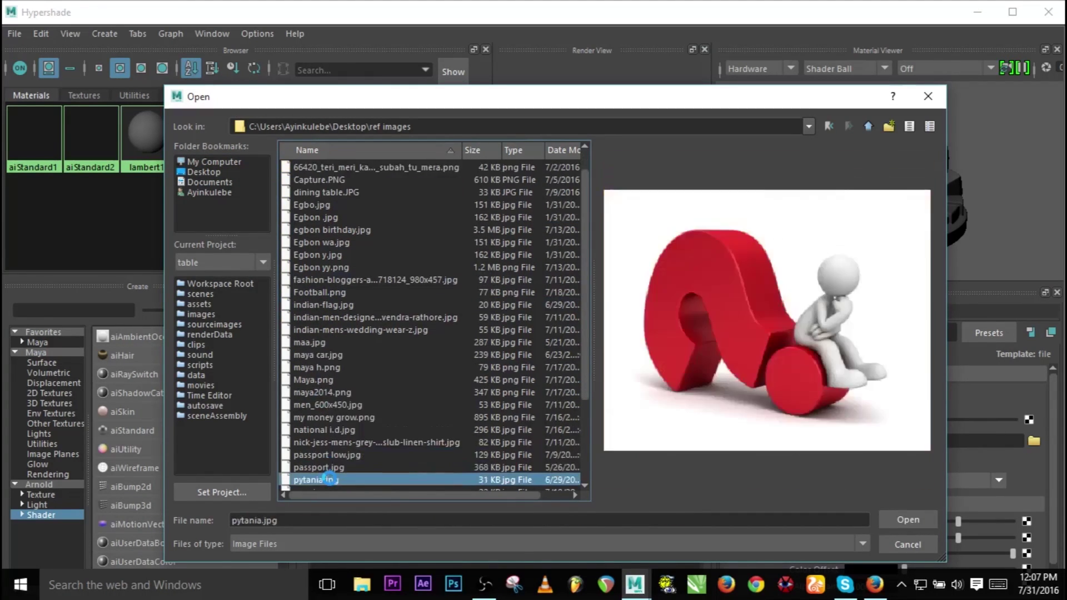
key("Down")
key("Down")
key("Down")
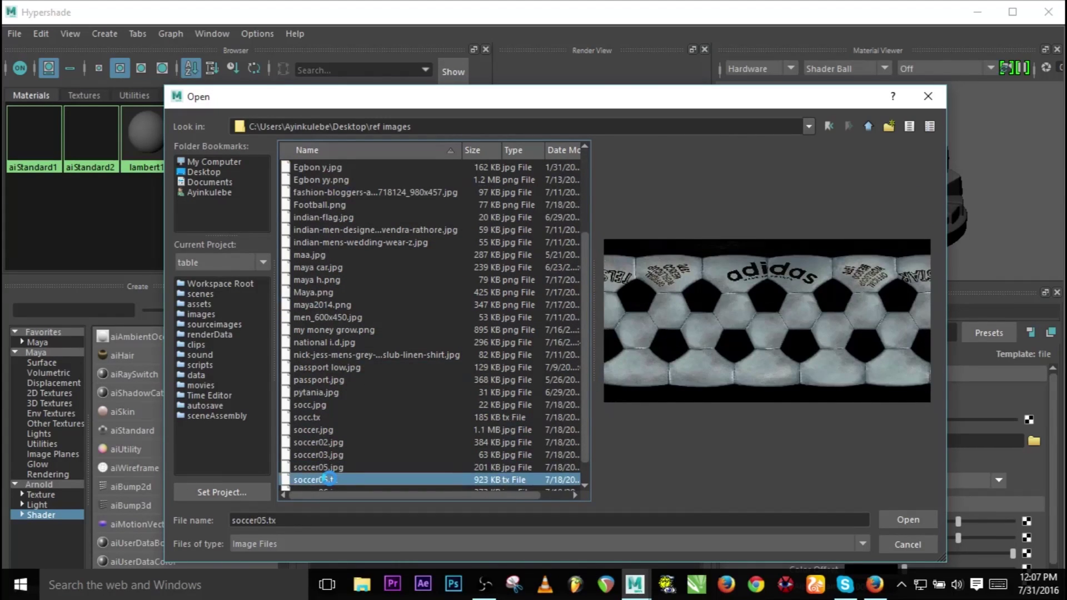
key("Down")
key("Up")
key("Up")
key("Down")
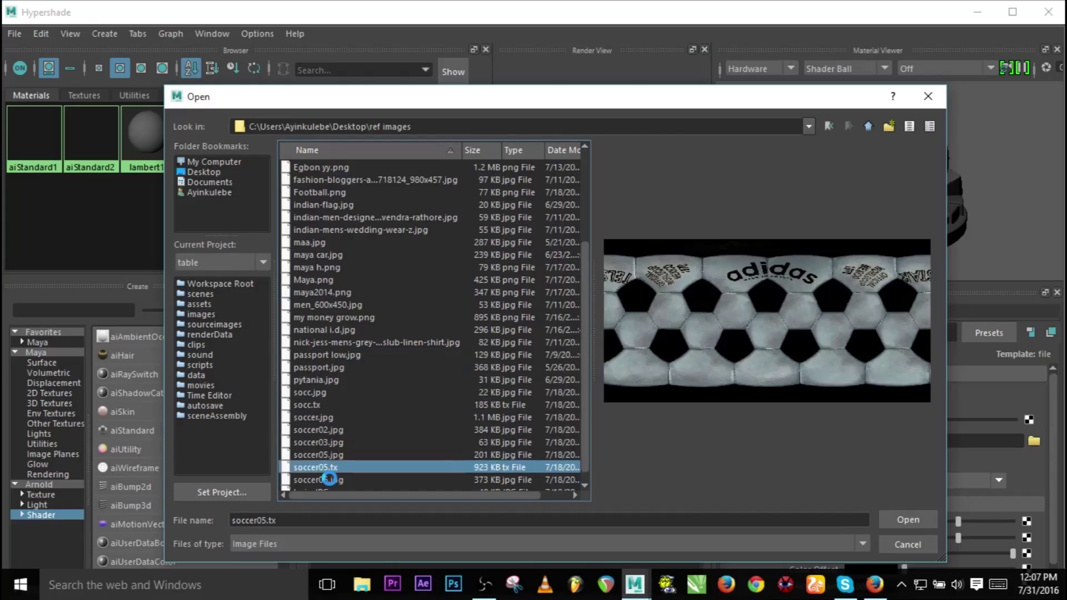
key("Return")
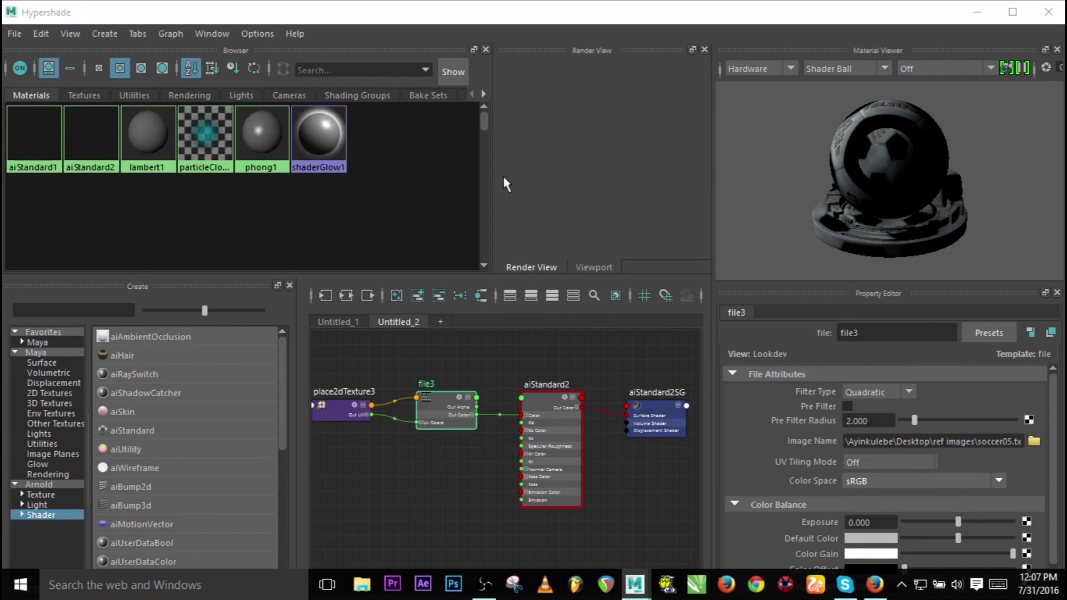
Widen the Hypershade's docked render panel and narrow the Hypershade window so the separate Render View shows beside it.
left_click_drag(493, 248, 435, 249)
left_click(511, 272)
left_click(493, 269)
left_click(528, 268)
left_click(494, 269)
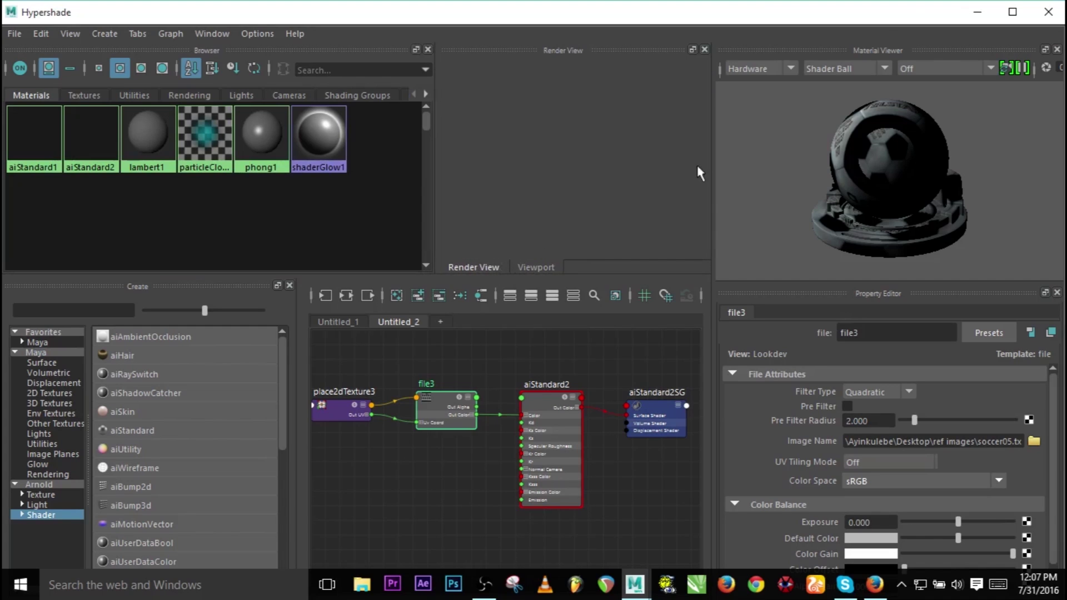
left_click_drag(898, 11, 856, 2)
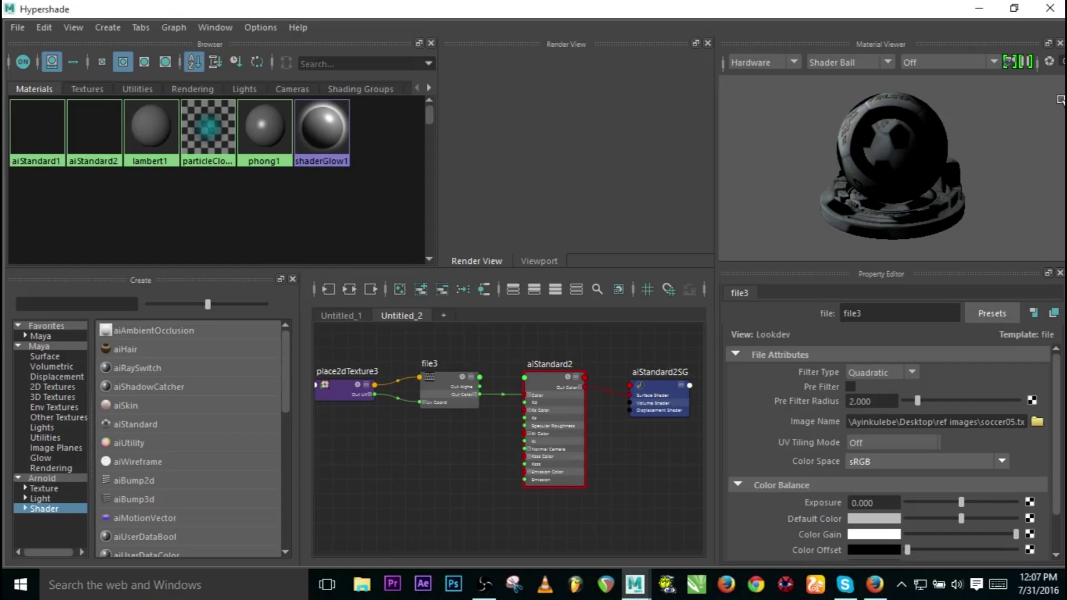
double_click(938, 8)
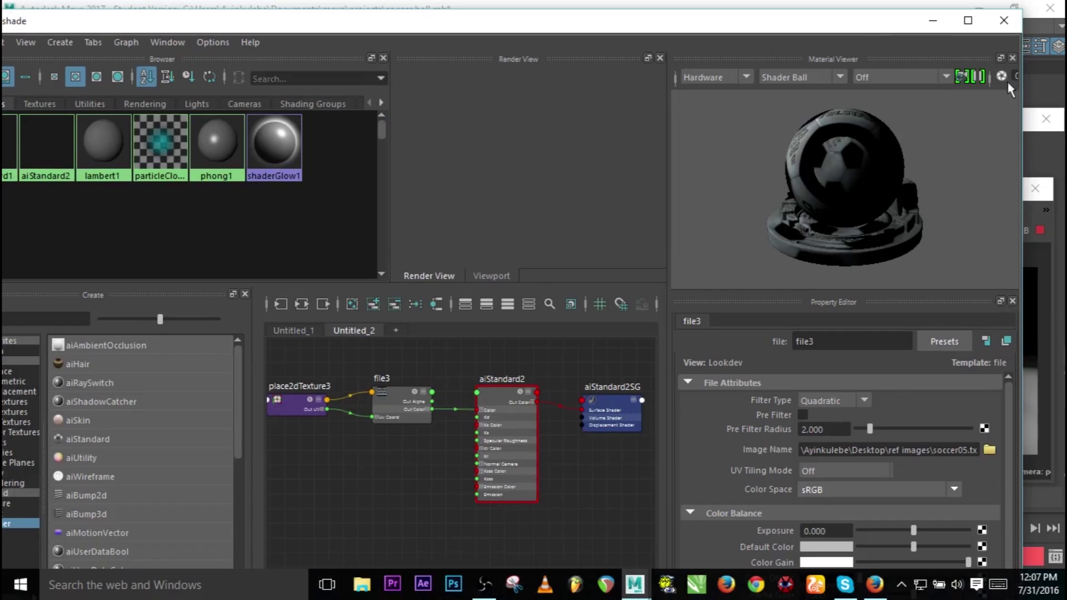
left_click_drag(1024, 87, 770, 125)
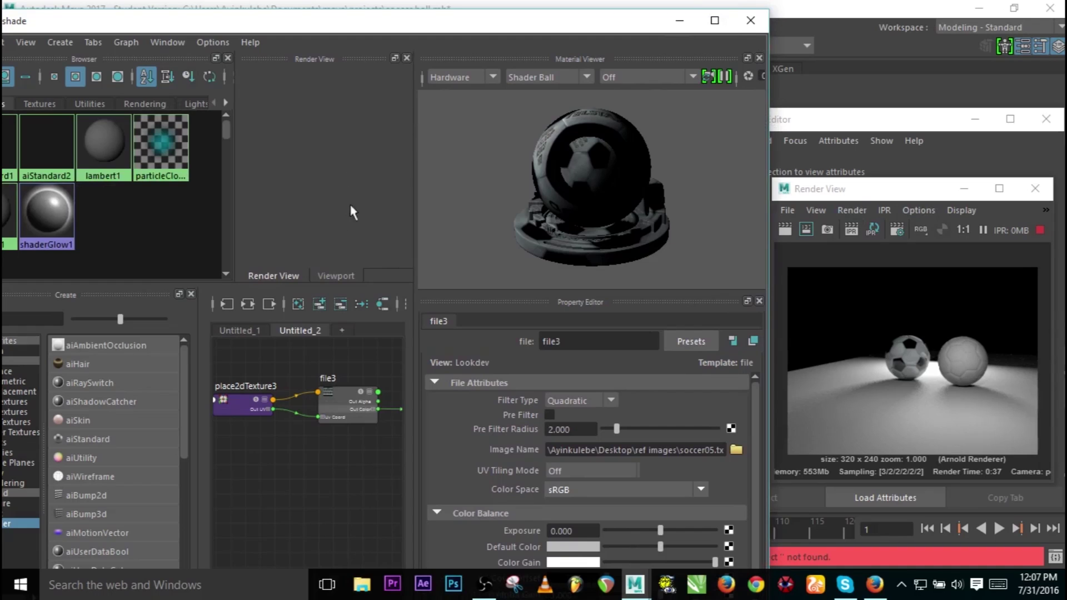
Show the scene viewport inside the Hypershade and assign the aiStandard2 material to the right-hand soccer ball.
left_click(333, 276)
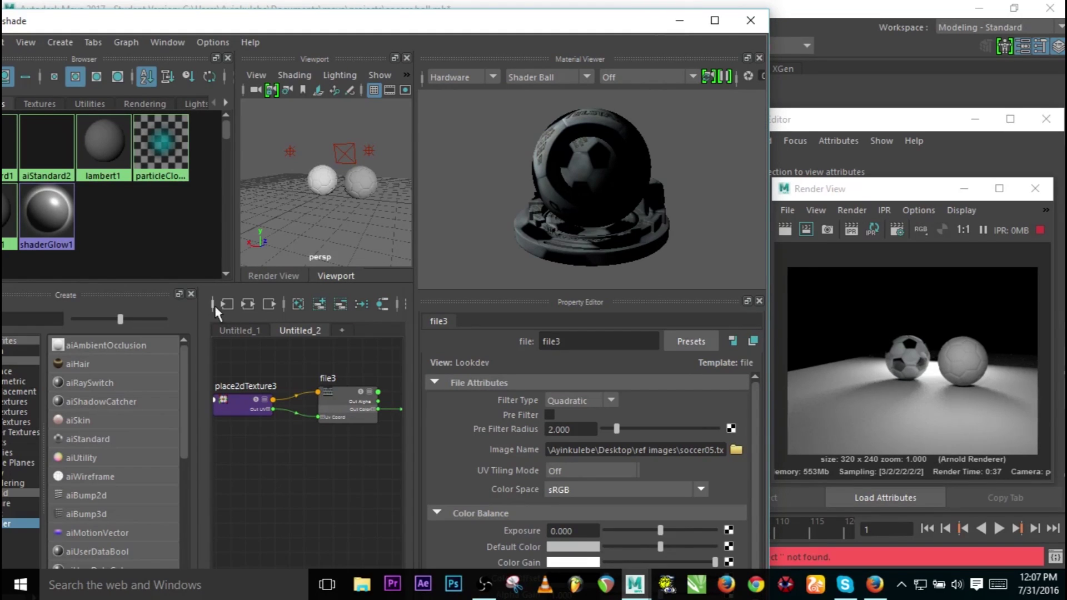
left_click(345, 198)
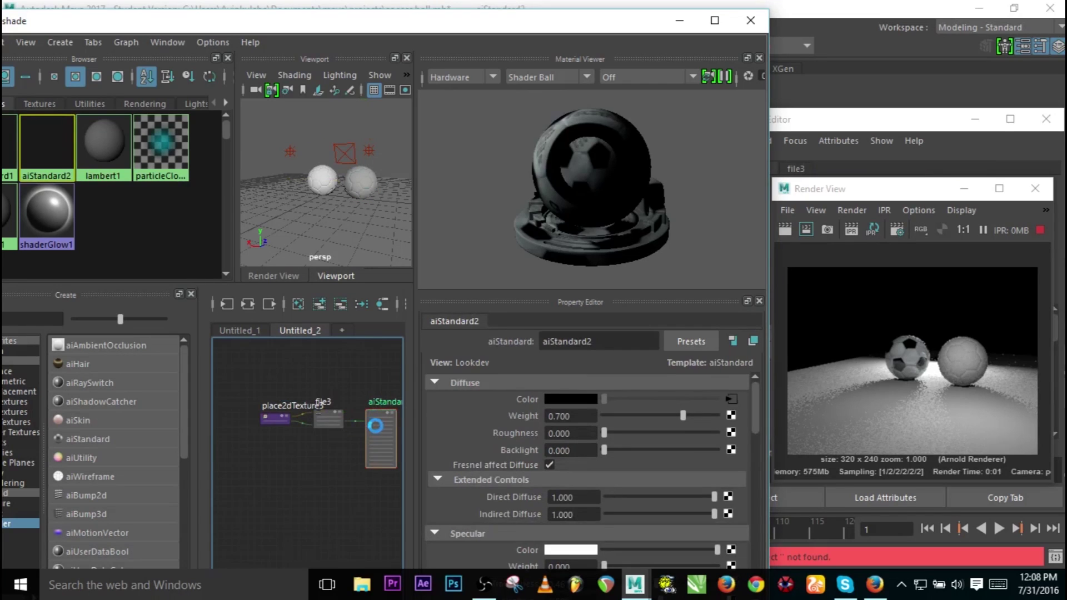
middle_click_drag(381, 332, 362, 179)
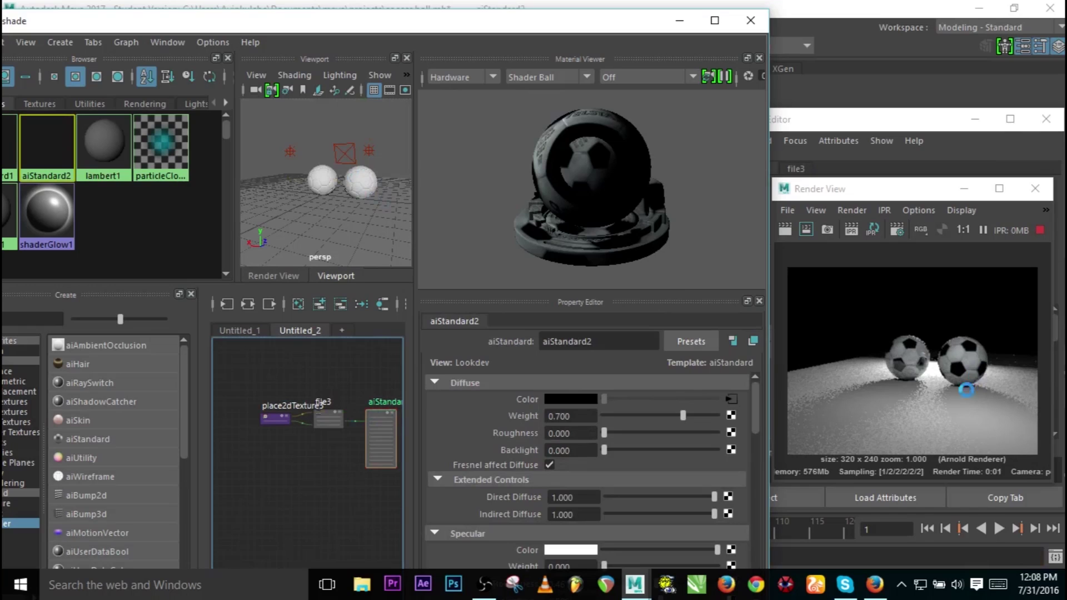
left_click(963, 372)
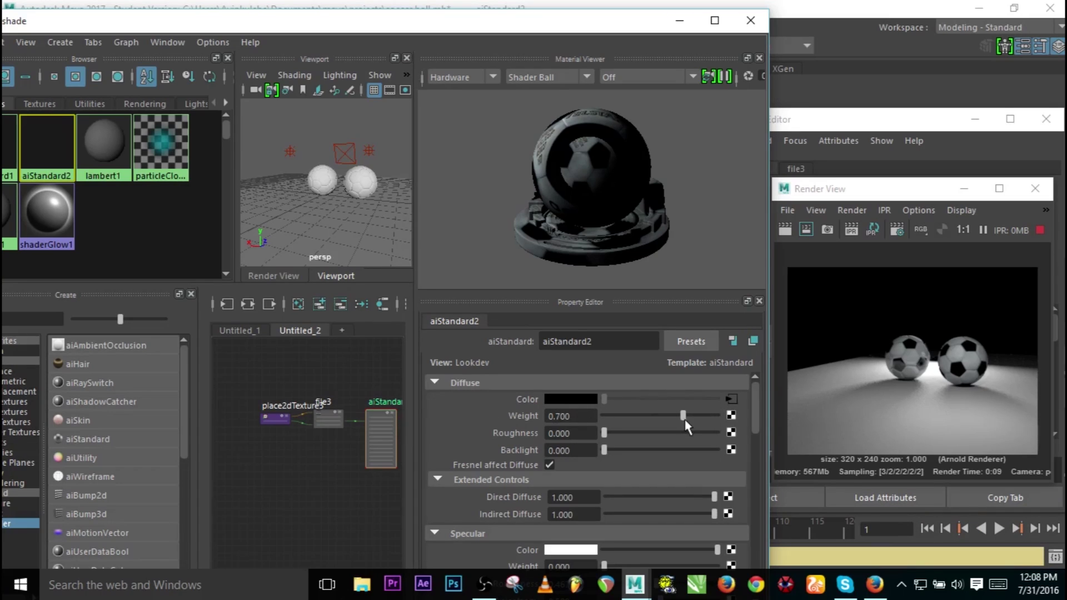
Try aiStandard2's diffuse weight at about 0.12 and at 1 to compare the ball's brightness in the render.
left_click_drag(684, 418, 680, 417)
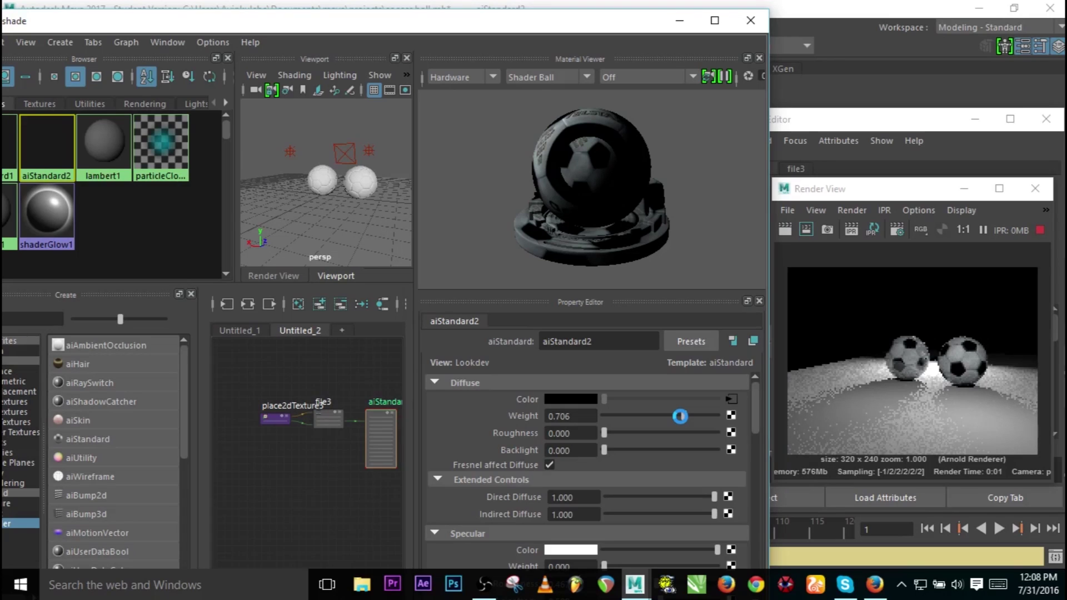
left_click_drag(680, 416, 617, 416)
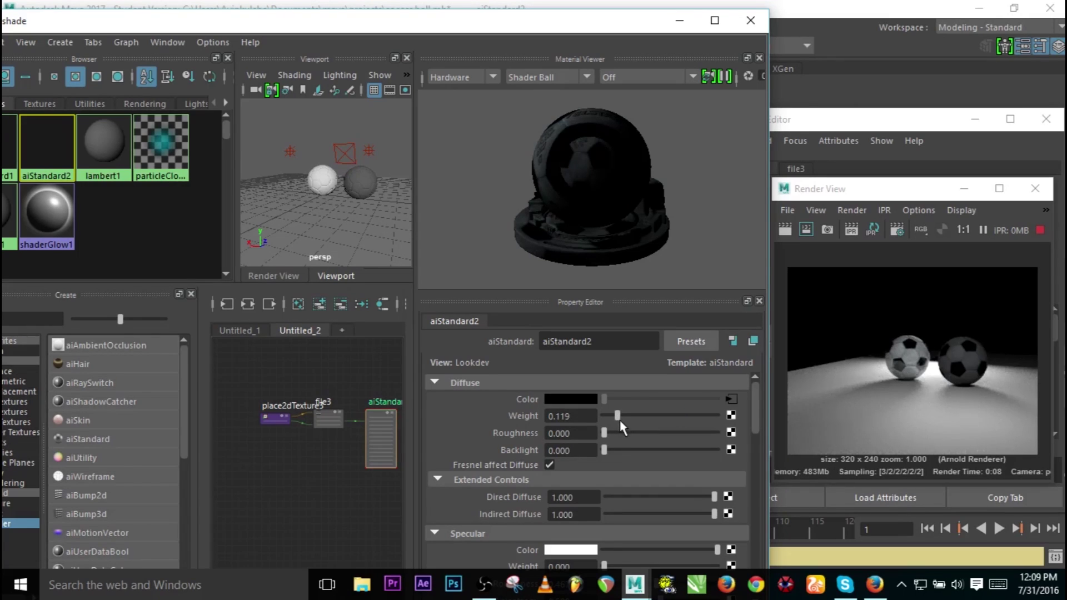
left_click_drag(618, 416, 747, 425)
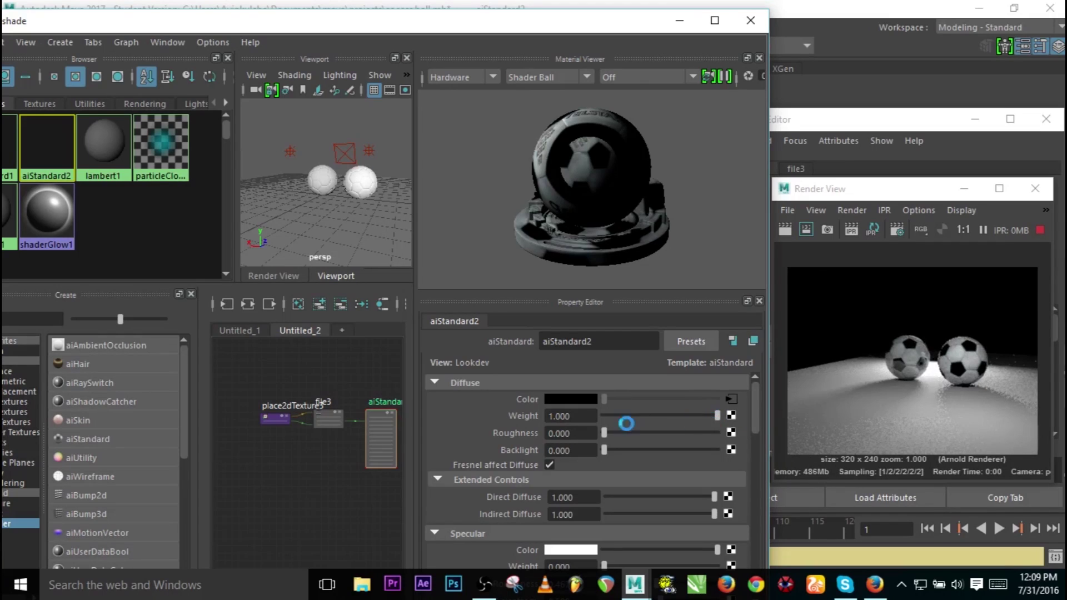
Set aiStandard2's diffuse weight to 0.7.
left_click_drag(579, 419, 541, 421)
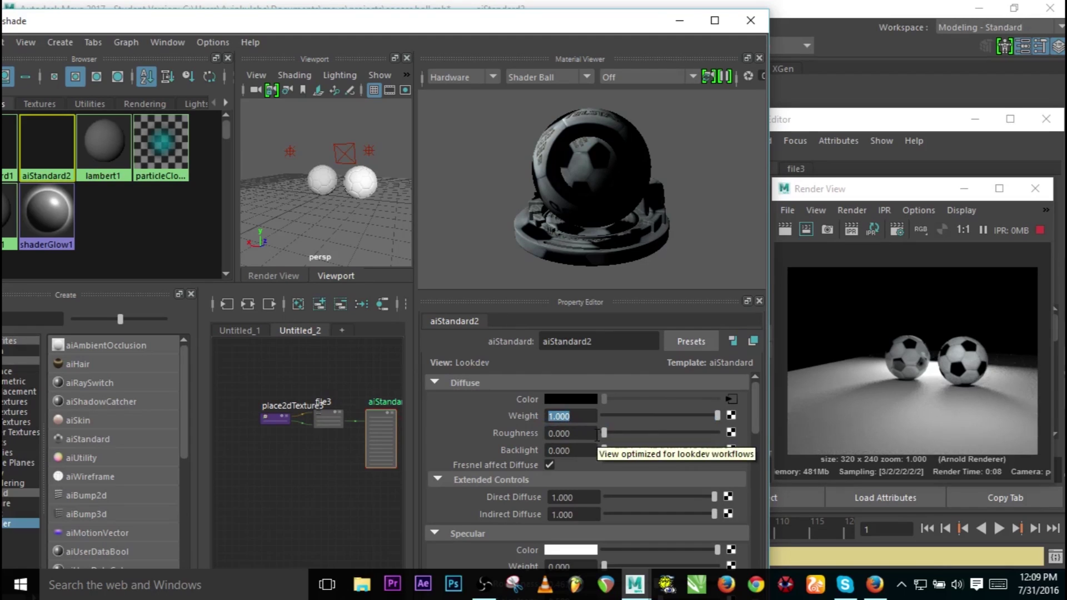
type(".7")
key("Return")
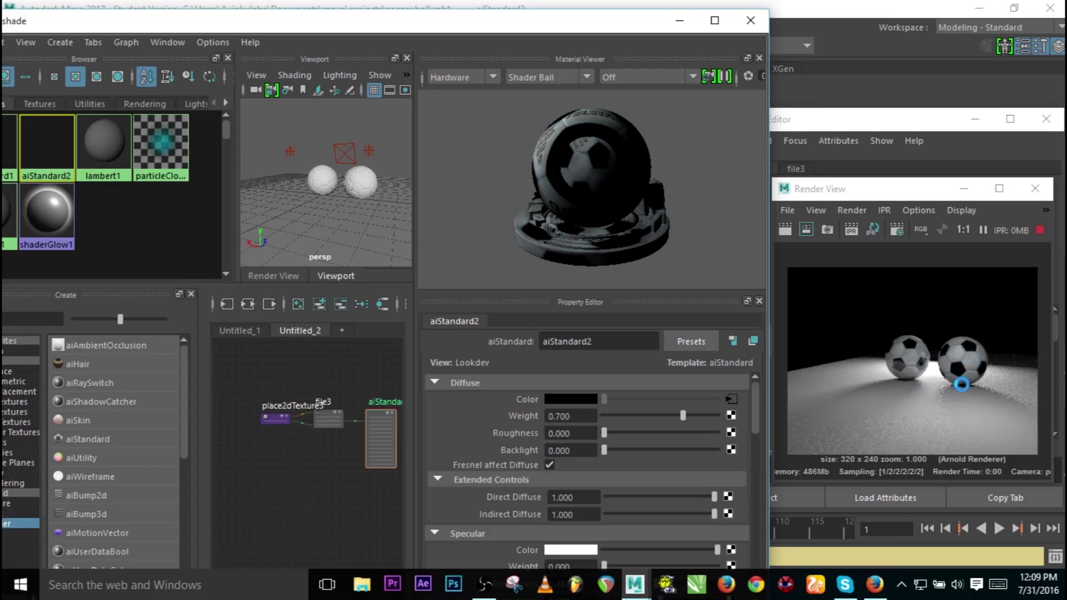
Set aiStandard2's diffuse roughness to about 0.566 while viewing the balls closer in the render.
scroll(961, 385, "up", 2)
left_click_drag(604, 433, 668, 433)
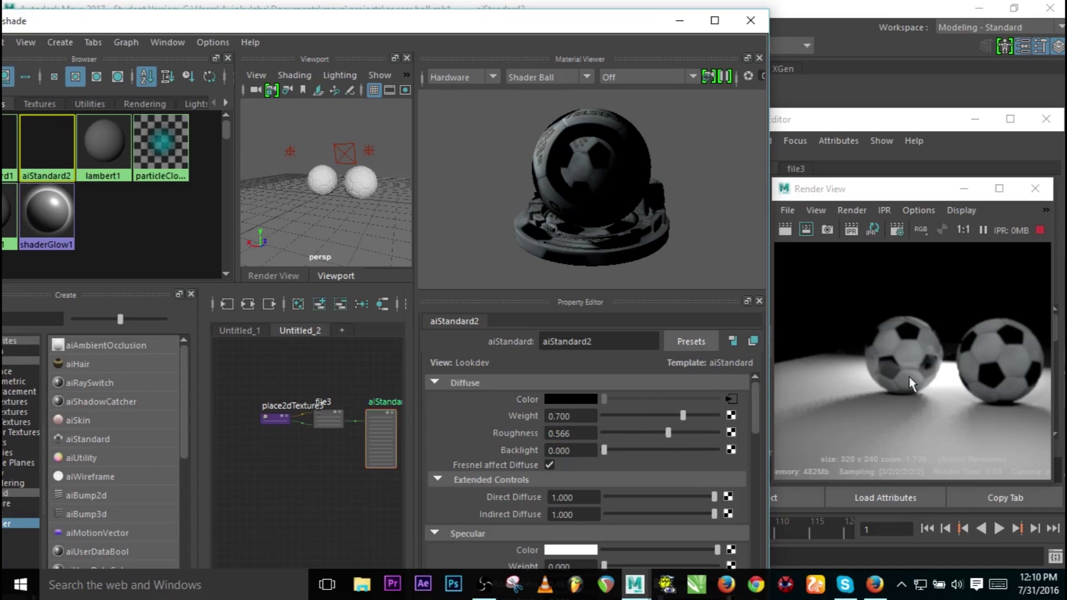
Reset aiStandard2's diffuse roughness to 0 and try backlight values between about 0.43 and 0.58 before returning the backlight to 0.
left_click_drag(667, 433, 604, 451)
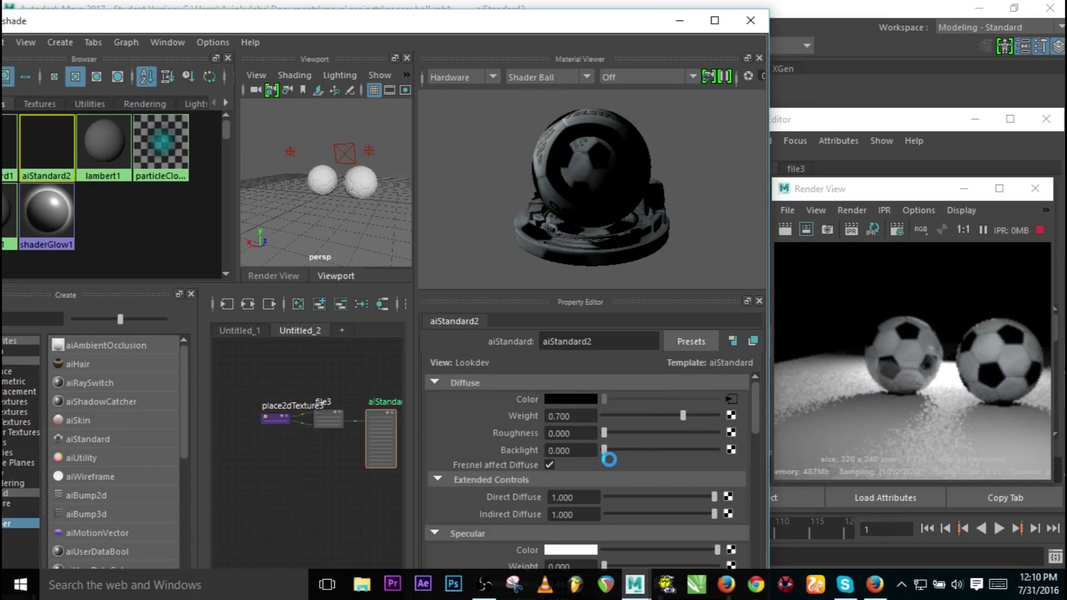
left_click_drag(606, 451, 662, 452)
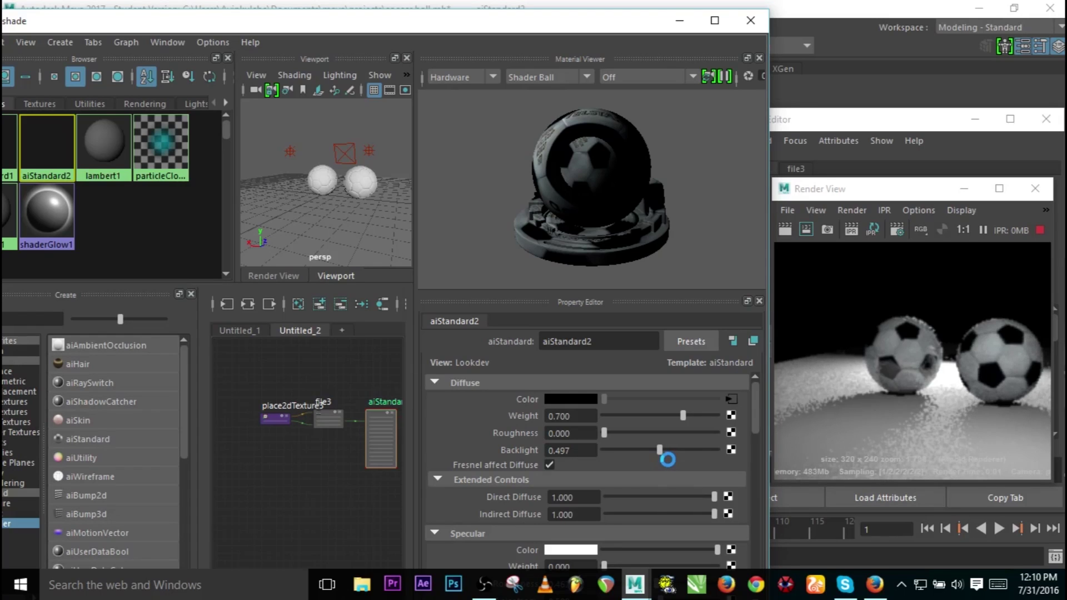
left_click_drag(659, 450, 643, 446)
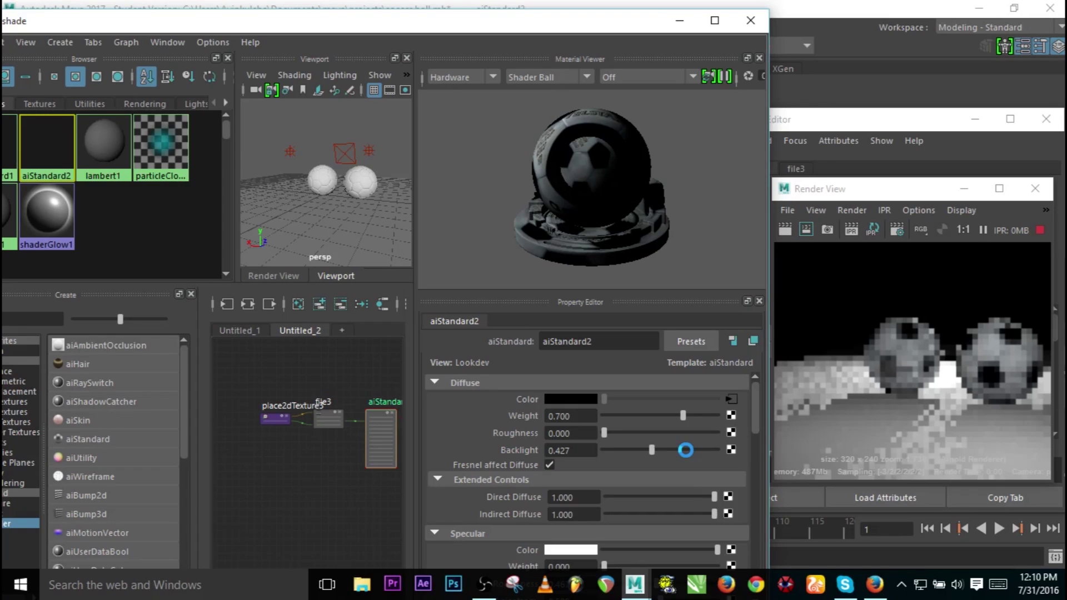
left_click(670, 450)
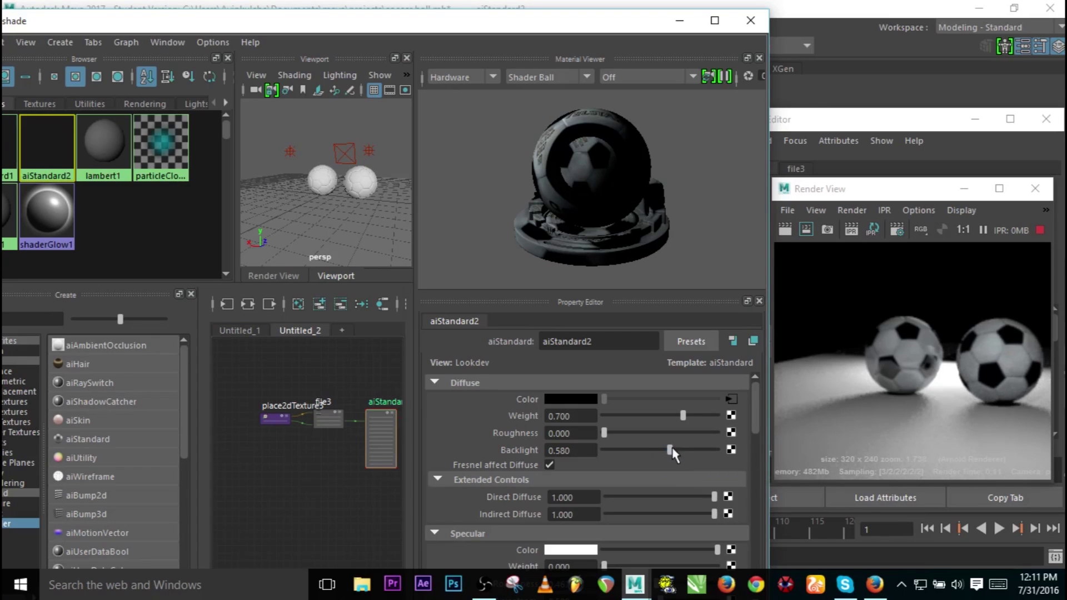
left_click(669, 450)
left_click_drag(669, 450, 753, 466)
Try aiStandard2's specular weight at 0.727 with specular roughness at 0, and set the specular weight to about 0.238.
scroll(611, 450, "down", 3)
mouse_move(754, 424)
left_mouse_down()
mouse_move(756, 433)
mouse_move(758, 424)
left_mouse_up()
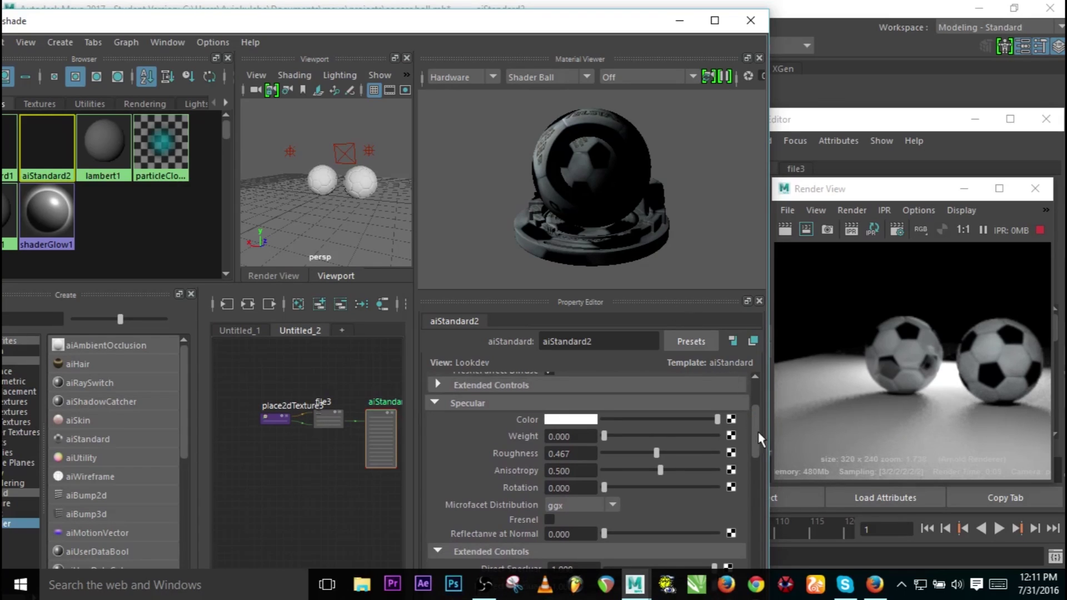
left_click_drag(759, 435, 757, 432)
left_click_drag(657, 460, 595, 469)
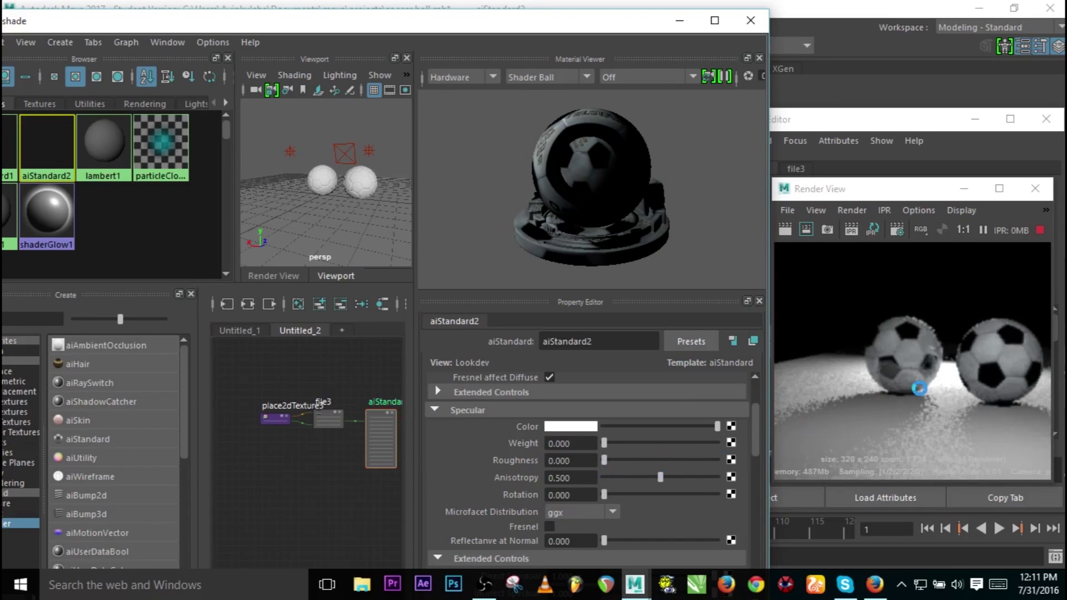
left_click_drag(612, 444, 686, 445)
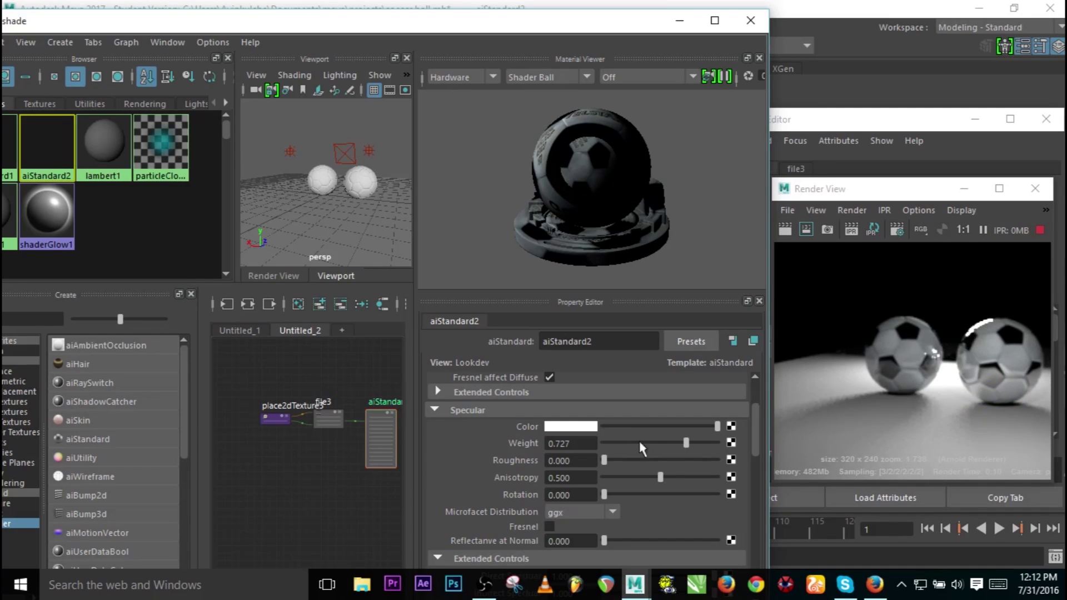
left_click_drag(687, 443, 627, 447)
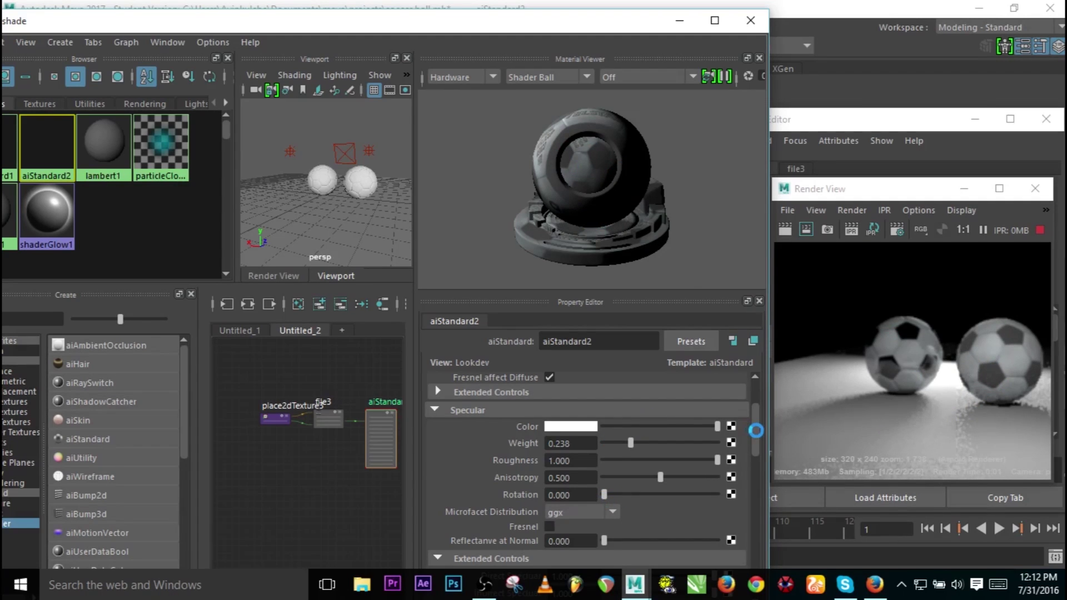
Compare specular roughness values of about 0.531 and 0 on the ball, and set the roughness to about 0.371.
left_click_drag(756, 431, 760, 438)
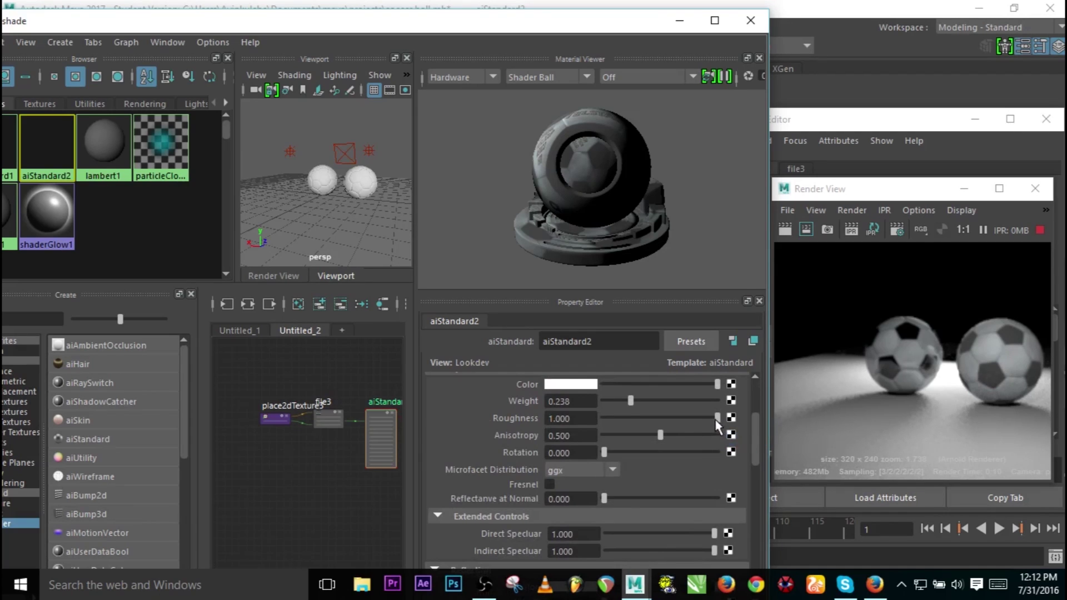
left_click_drag(717, 420, 660, 419)
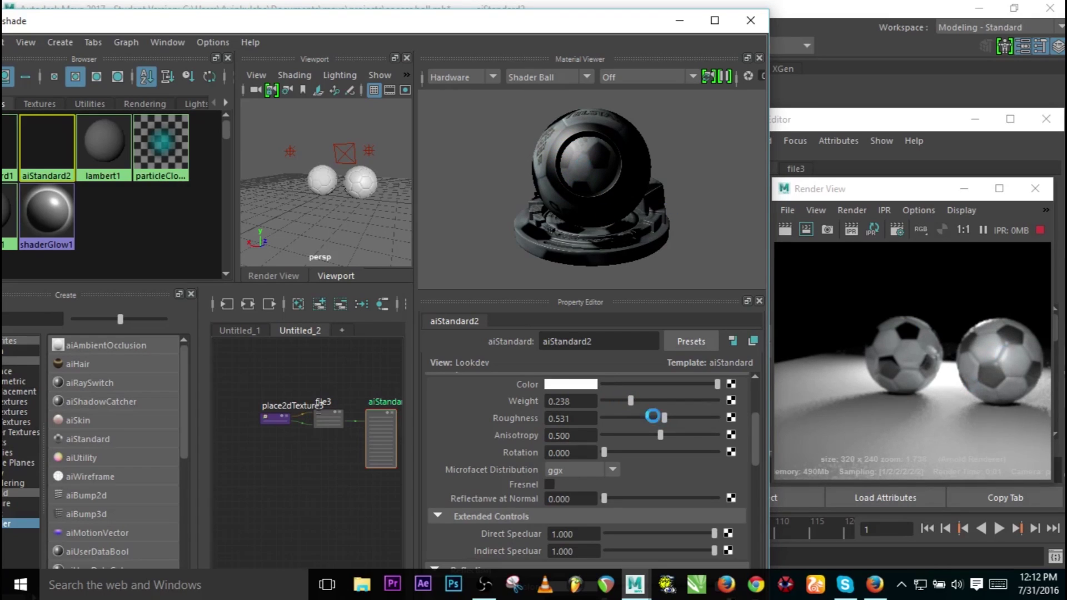
left_click_drag(664, 418, 604, 418)
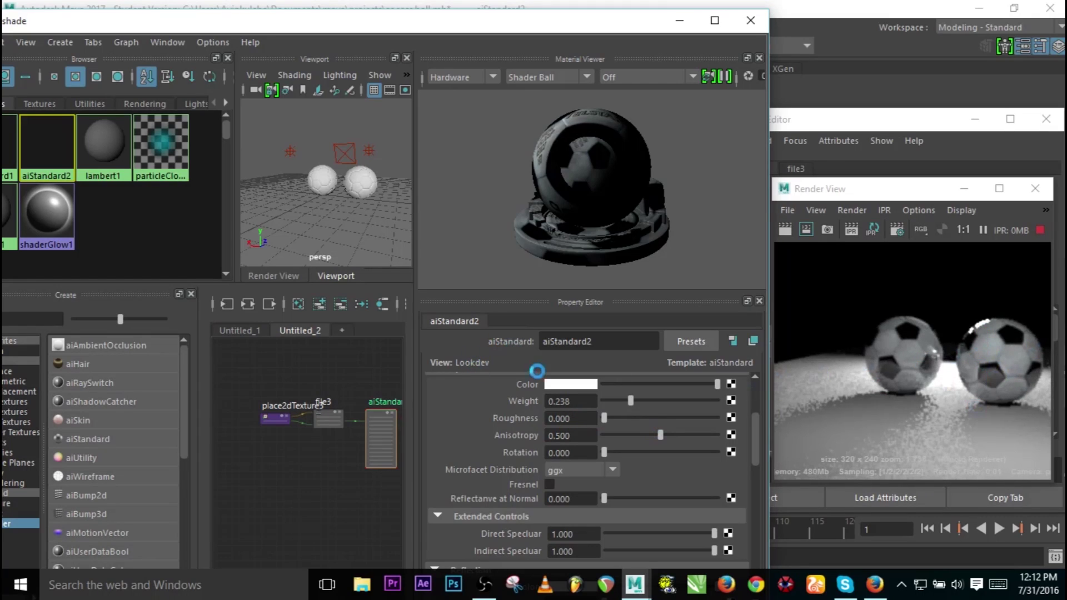
left_click_drag(606, 420, 645, 418)
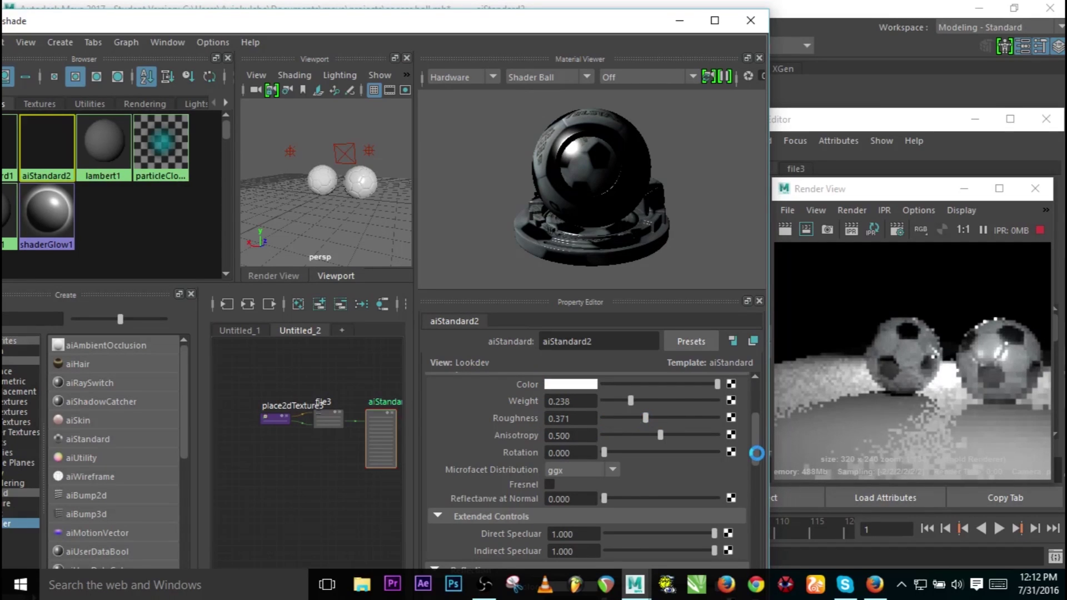
Try reflection weights of about 0.776 and 0.986 on aiStandard2, and return the reflection weight to 0.
scroll(756, 454, "down", 5)
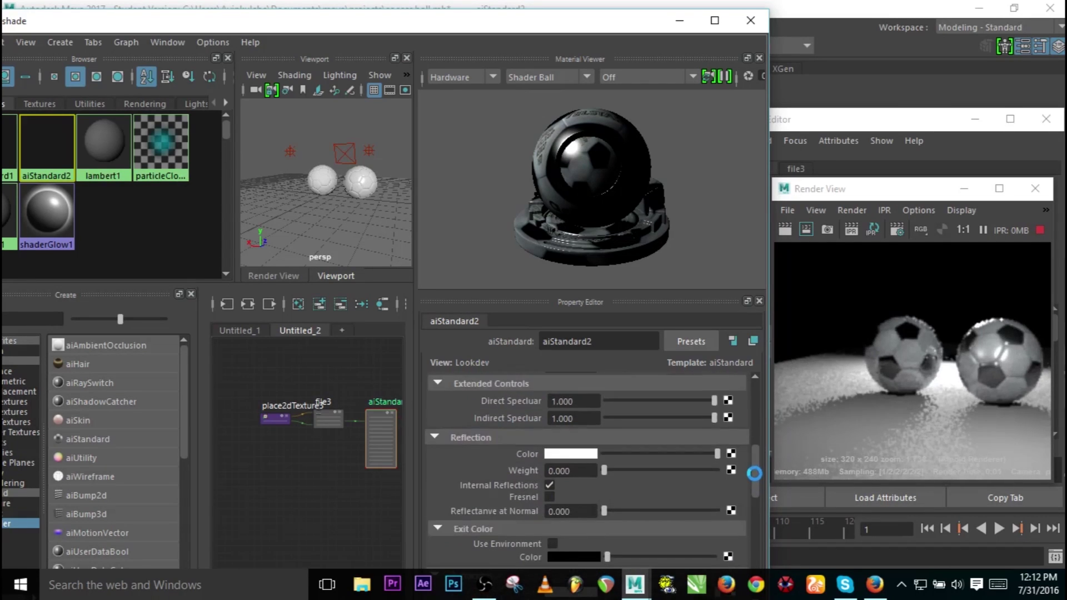
scroll(752, 485, "down", 1)
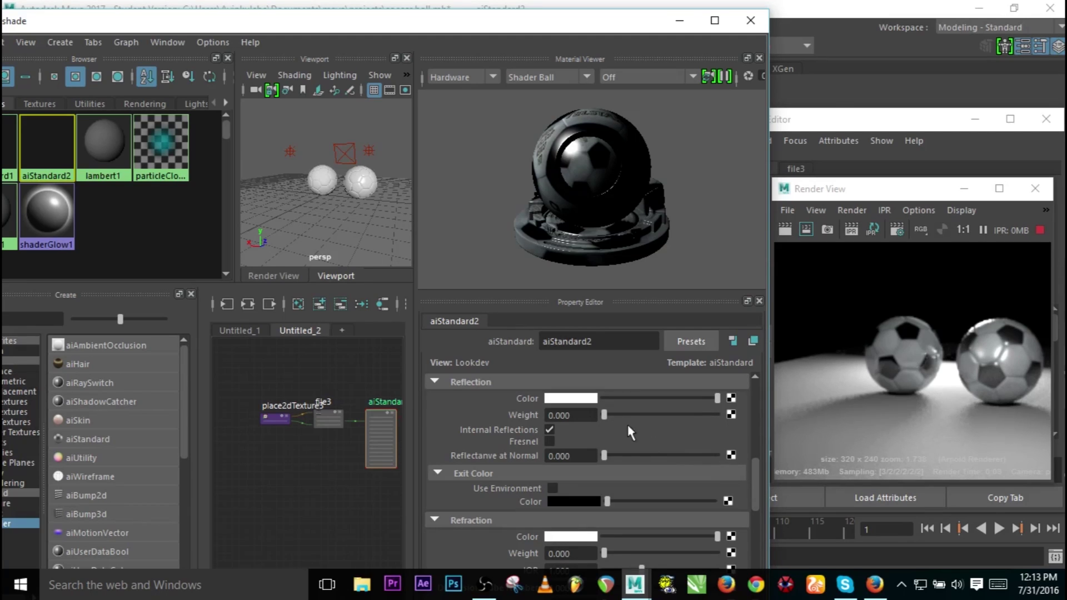
left_click_drag(605, 415, 693, 443)
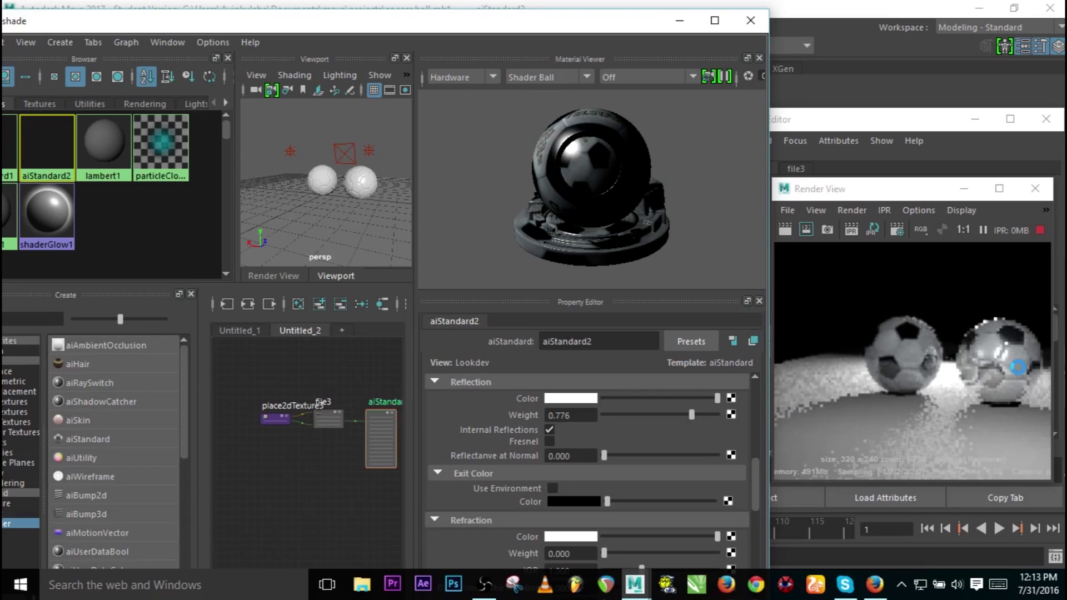
left_click_drag(691, 414, 714, 415)
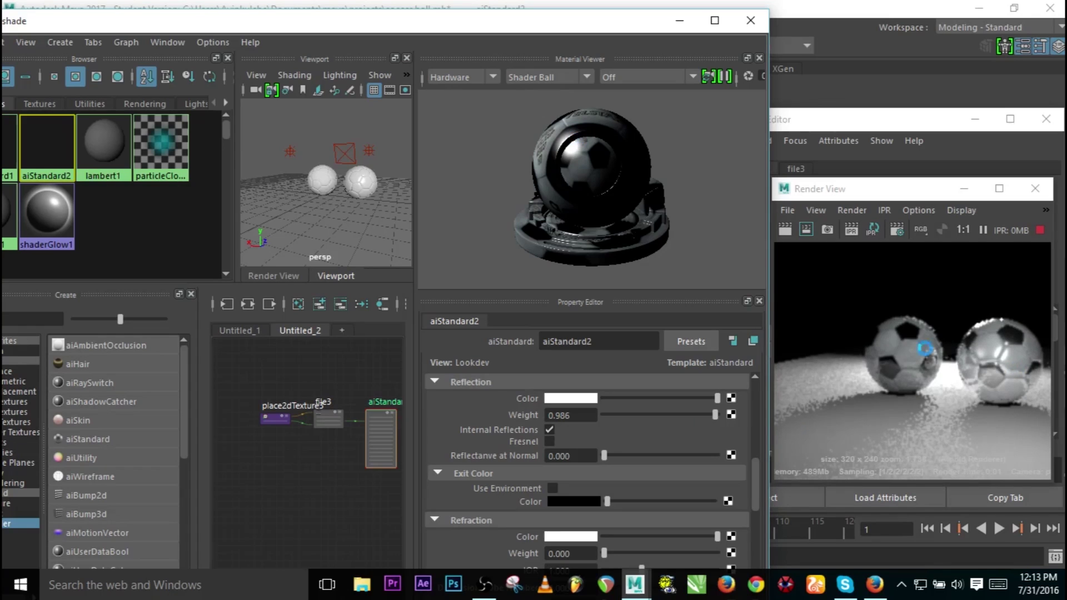
left_click_drag(714, 415, 549, 443)
Try aiStandard2's reflection Fresnel on and off, leave it off, and set the reflection's reflectance at normal to about 0.503.
left_click(549, 442)
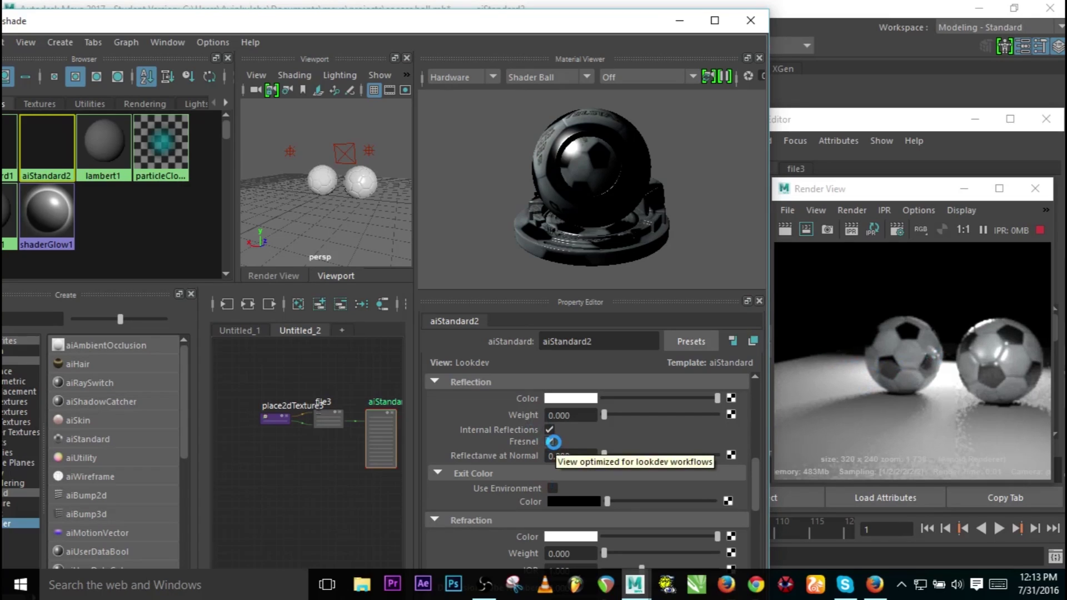
left_click(552, 441)
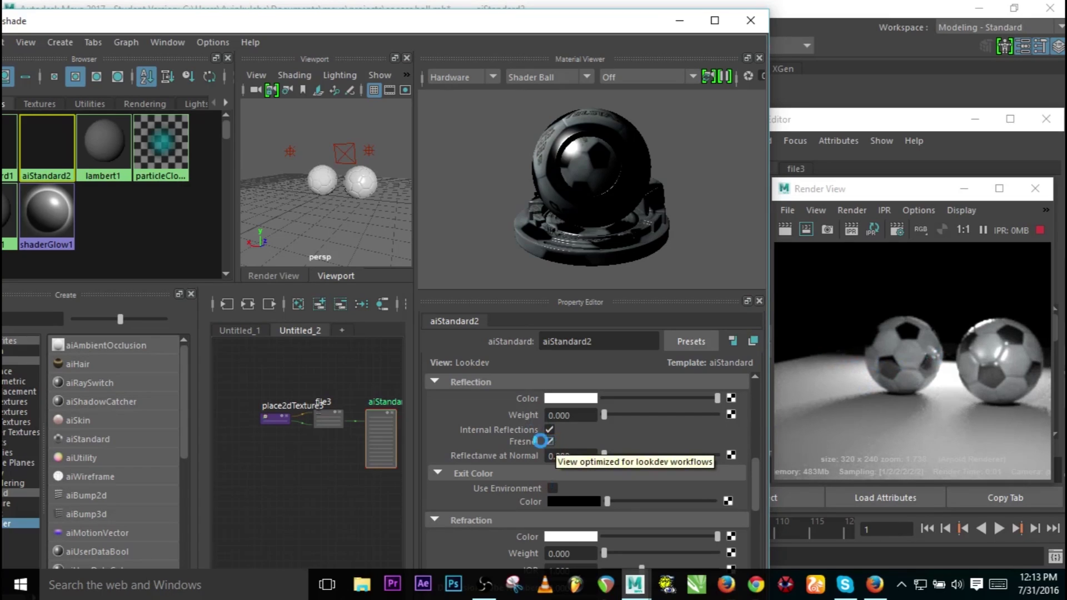
left_click(549, 442)
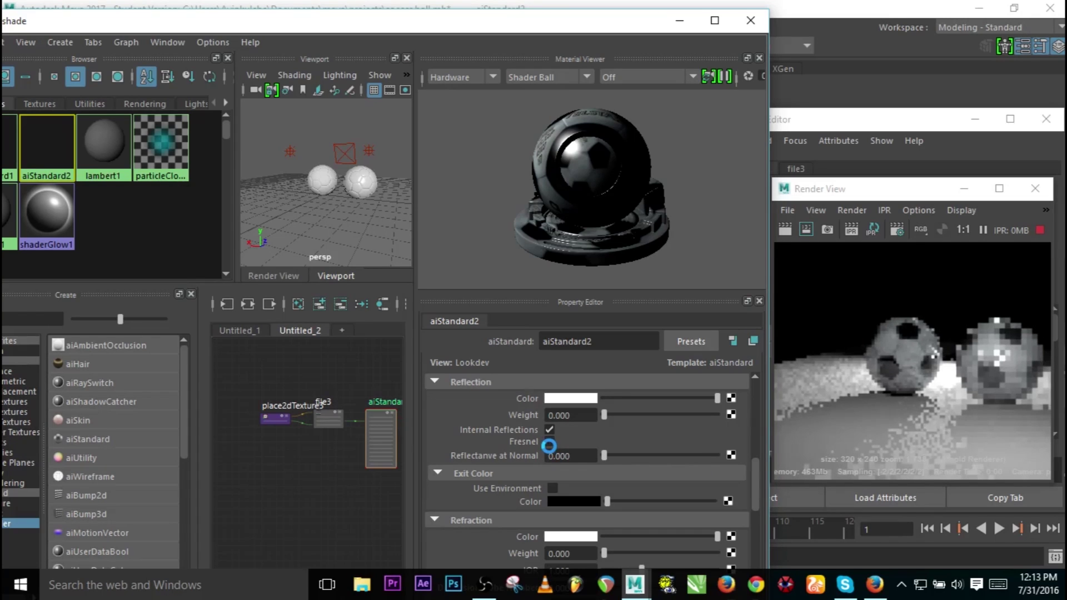
mouse_move(752, 474)
left_mouse_down()
mouse_move(754, 487)
mouse_move(754, 477)
left_mouse_up()
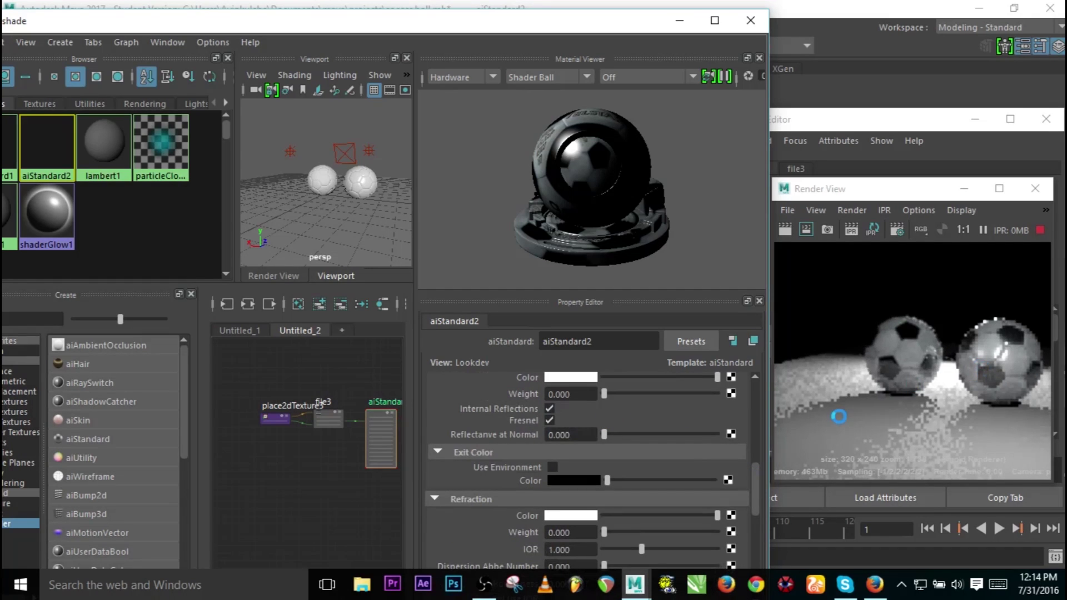
left_click(549, 420)
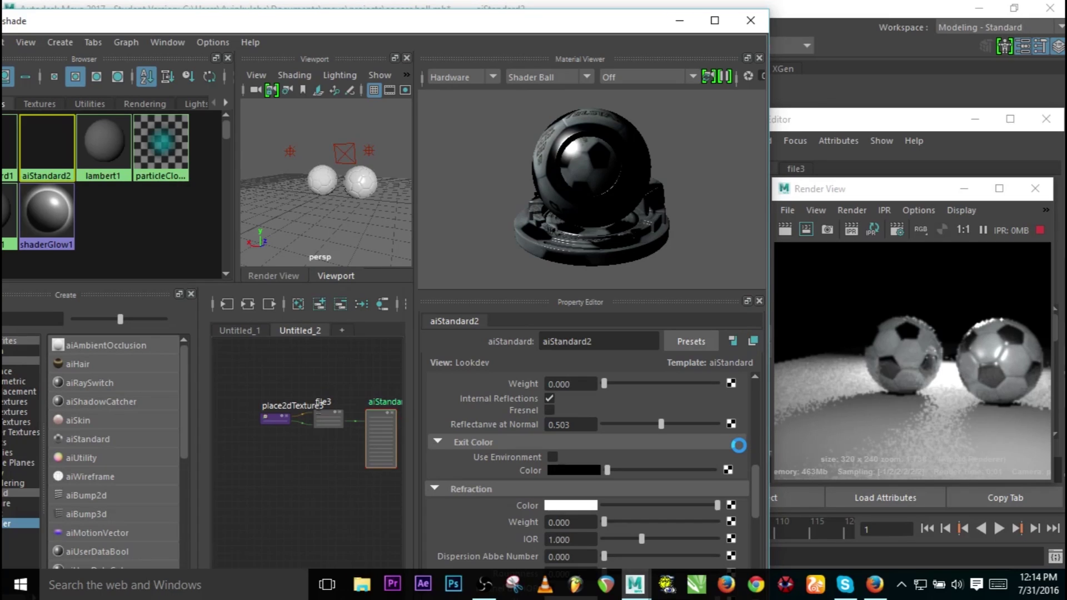
Raise aiStandard2's refraction weight to about 0.846 and lower its diffuse weight to 0.
scroll(750, 508, "down", 4)
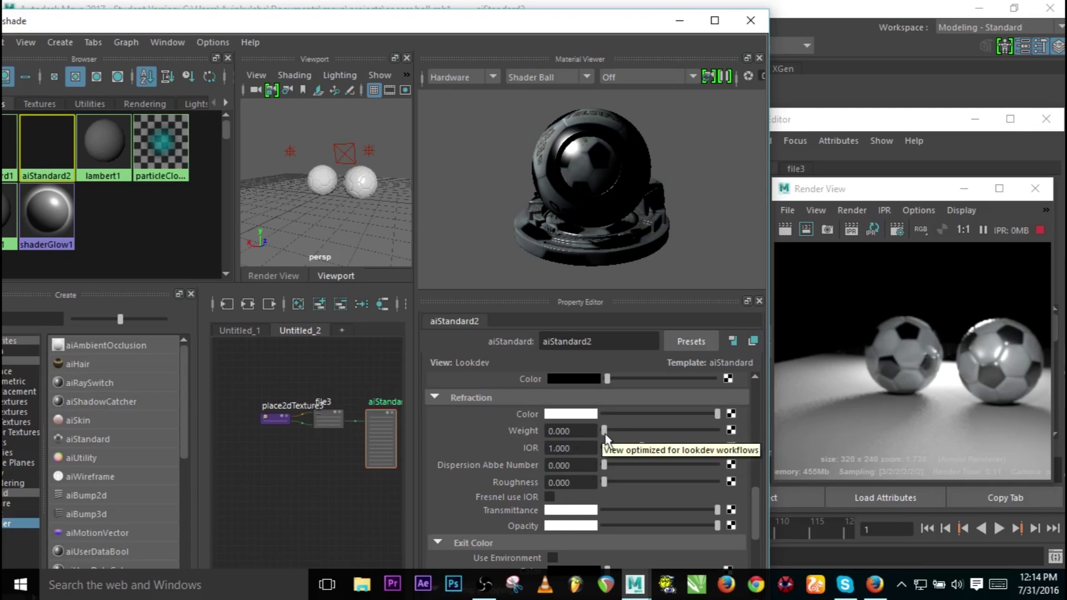
left_click_drag(603, 432, 699, 432)
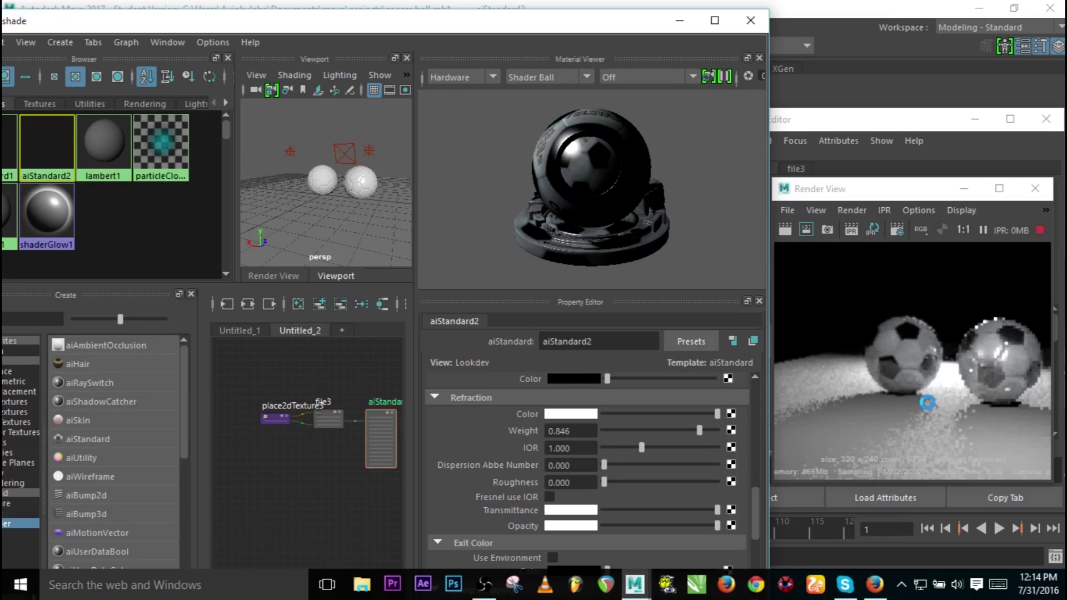
left_click_drag(754, 508, 770, 388)
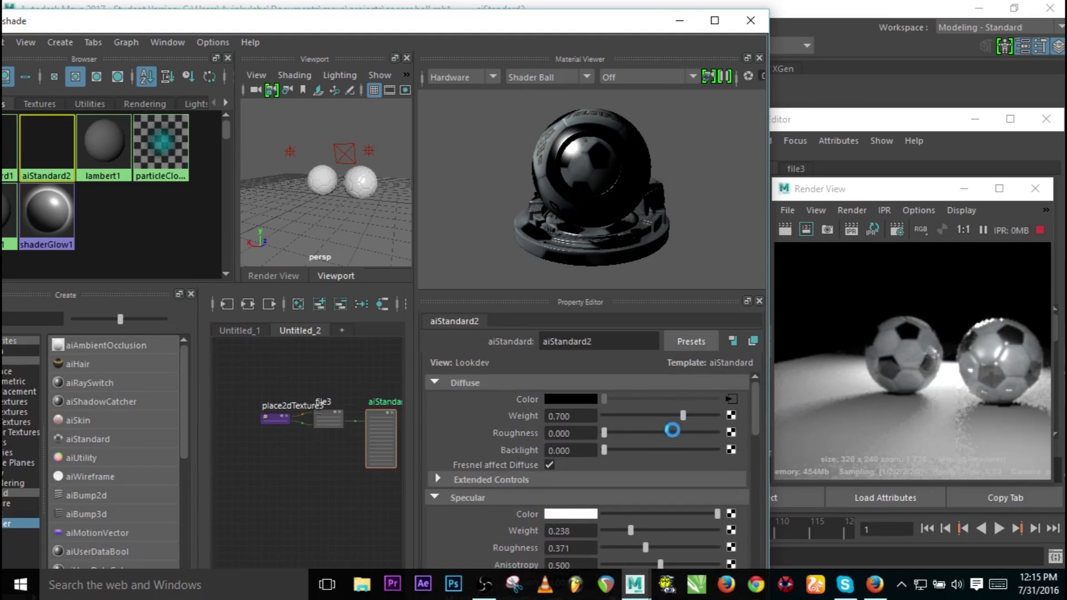
left_click_drag(676, 420, 604, 418)
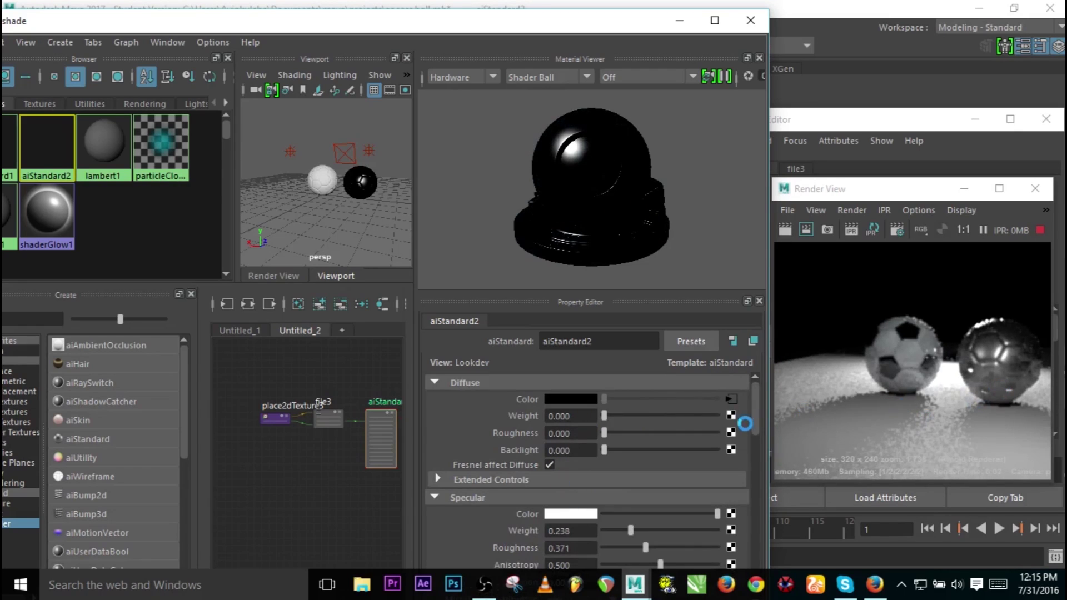
Set aiStandard2's refraction weight to 1.
scroll(754, 412, "down", 3)
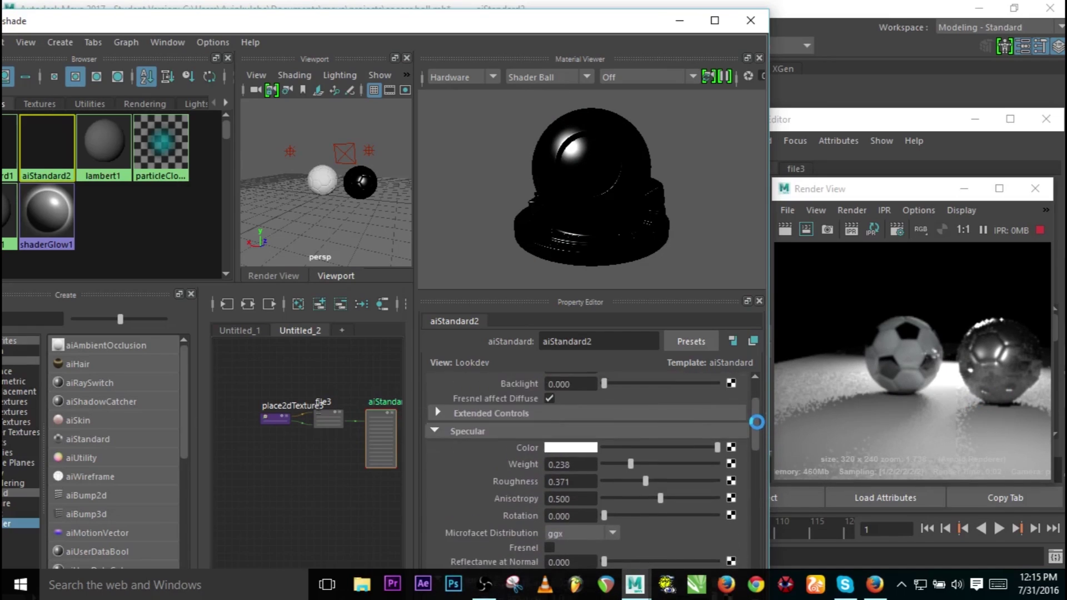
scroll(758, 400, "up", 3)
left_click_drag(754, 392, 752, 491)
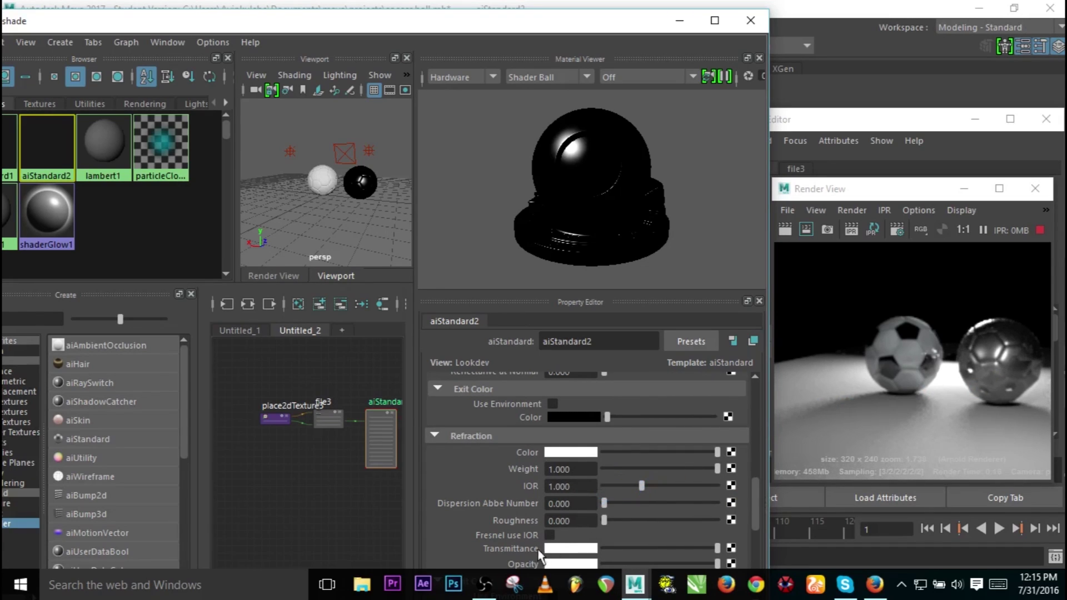
Enable Fresnel use IOR for aiStandard2's refraction and set the IOR to 1.5.
left_click(549, 535)
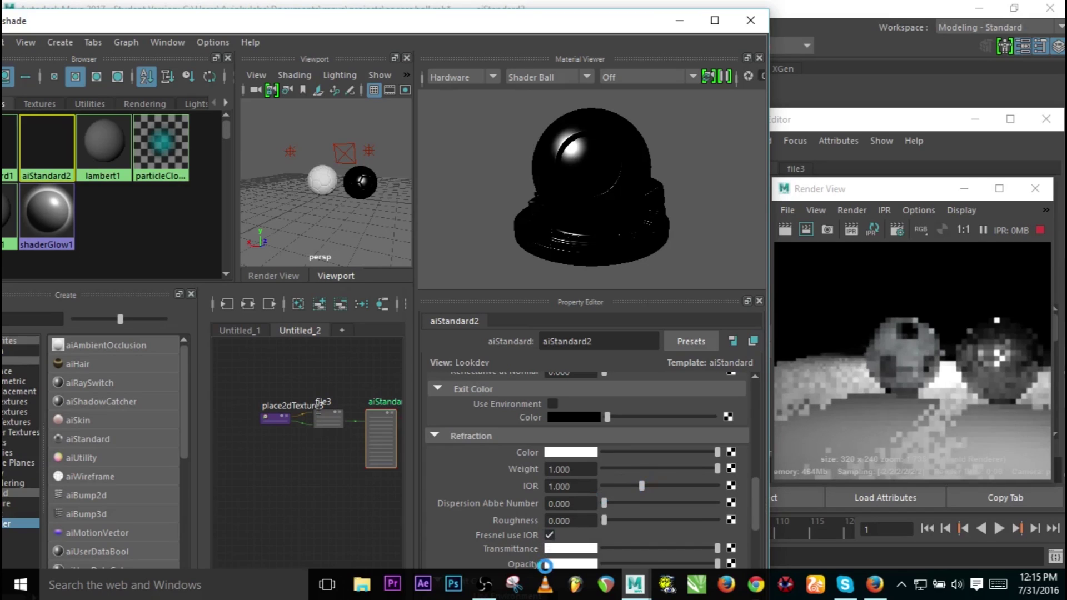
left_click(579, 487)
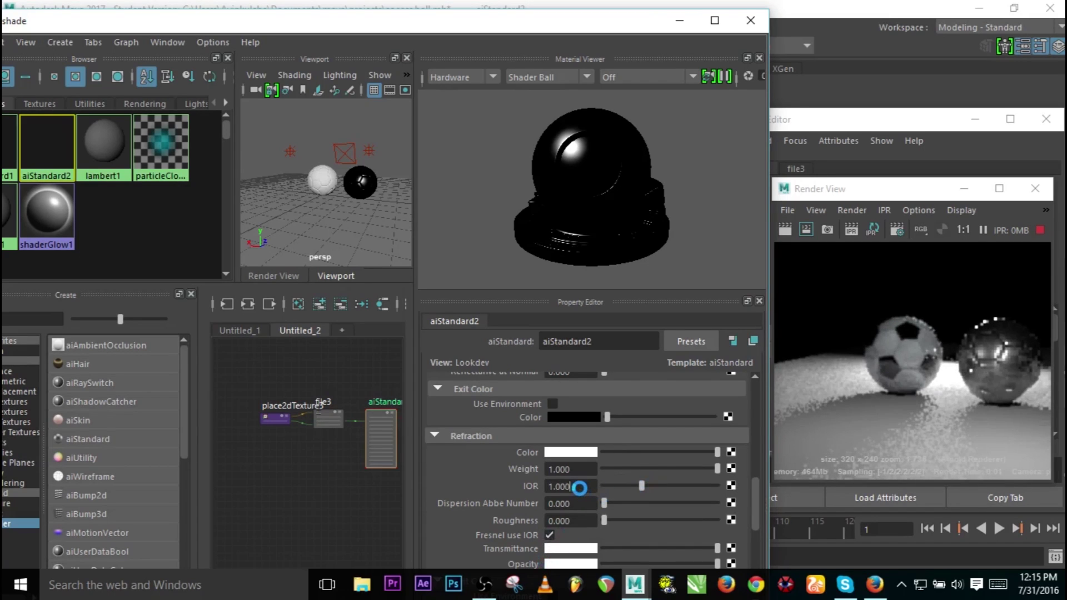
left_click_drag(579, 488, 530, 489)
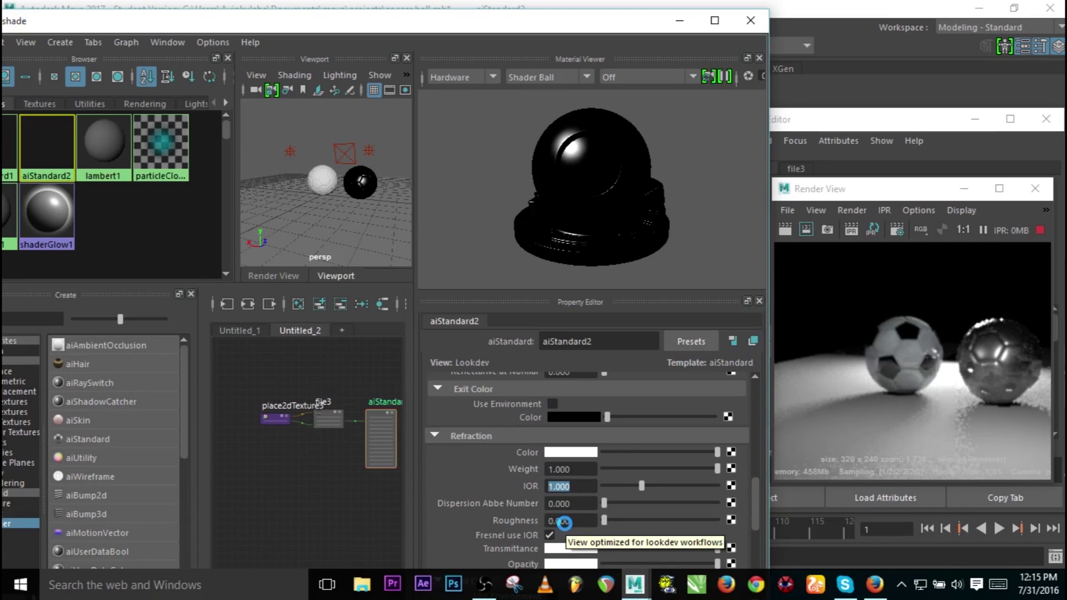
type("1.5")
key("Return")
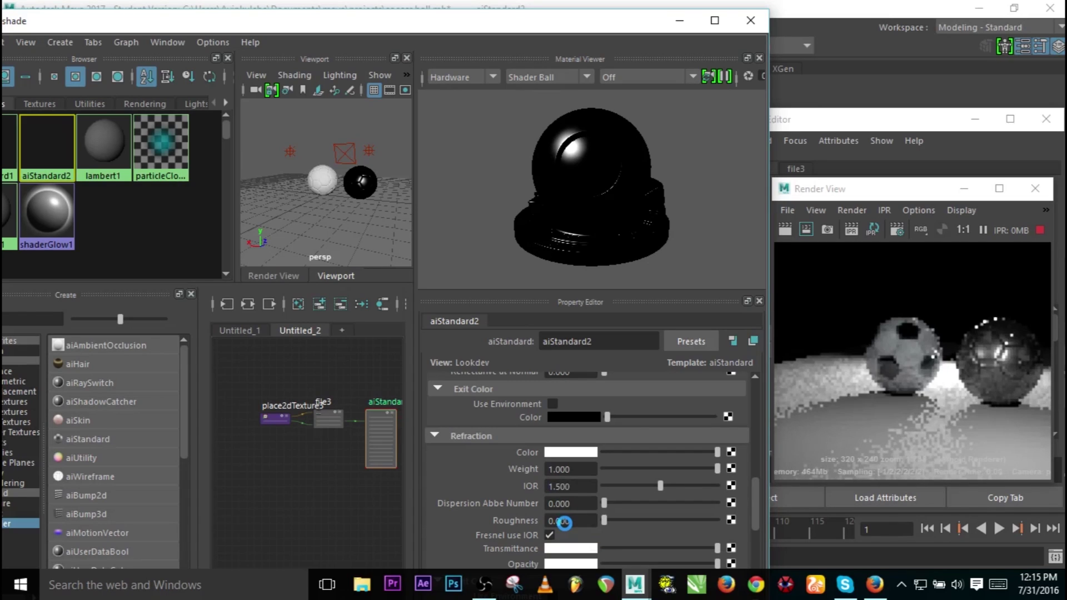
left_click_drag(753, 494, 751, 503)
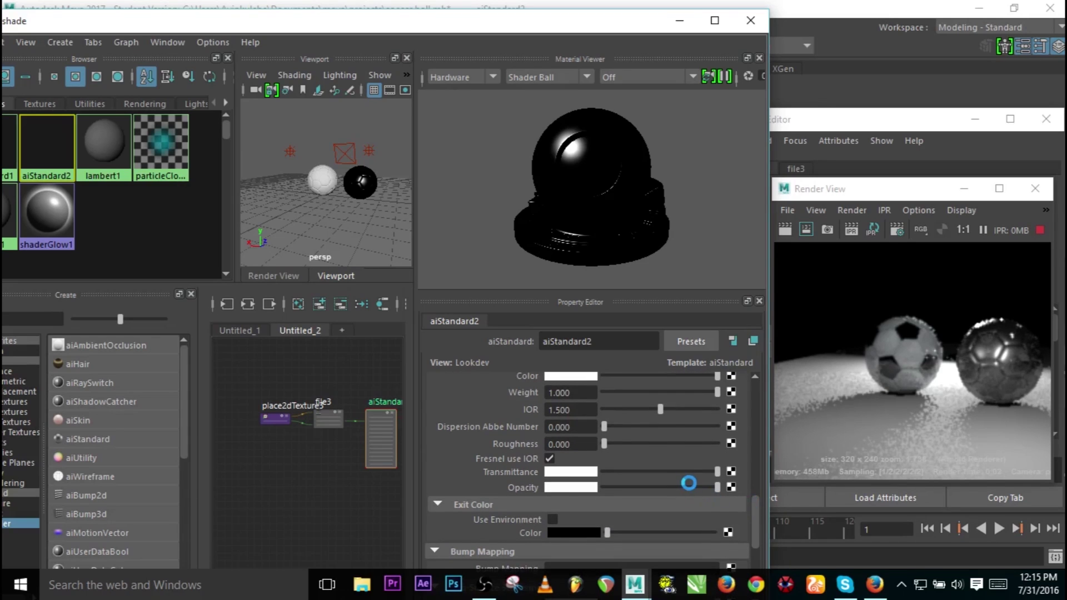
scroll(757, 517, "down", 2)
scroll(757, 514, "up", 2)
left_click_drag(757, 518, 760, 429)
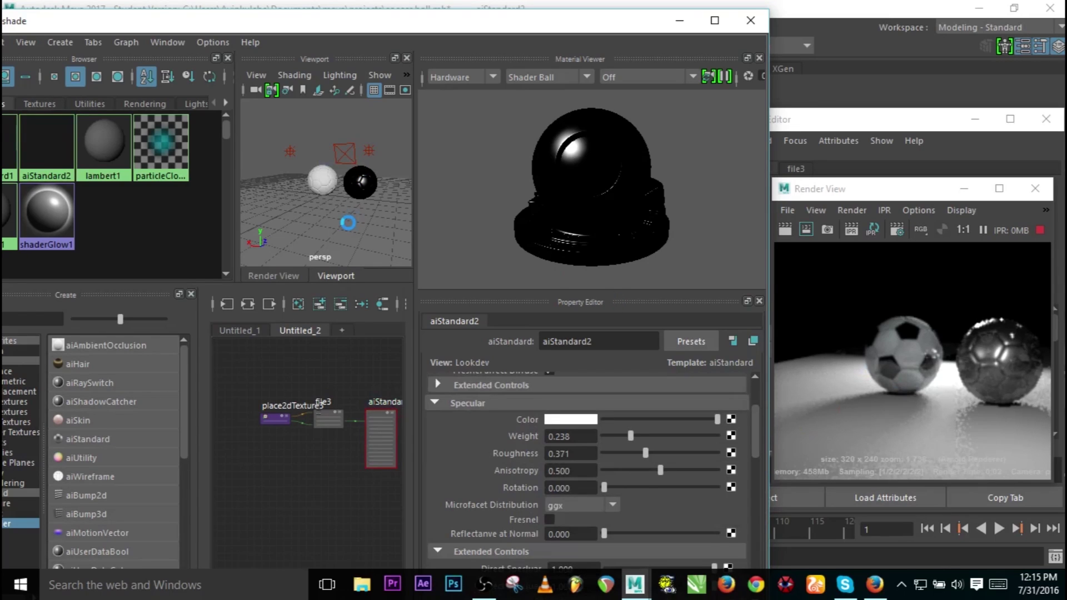
Turn off Opaque in the Arnold attributes of the black ball's pSolidShape1 mesh.
left_click(348, 222)
key("ctrl+a")
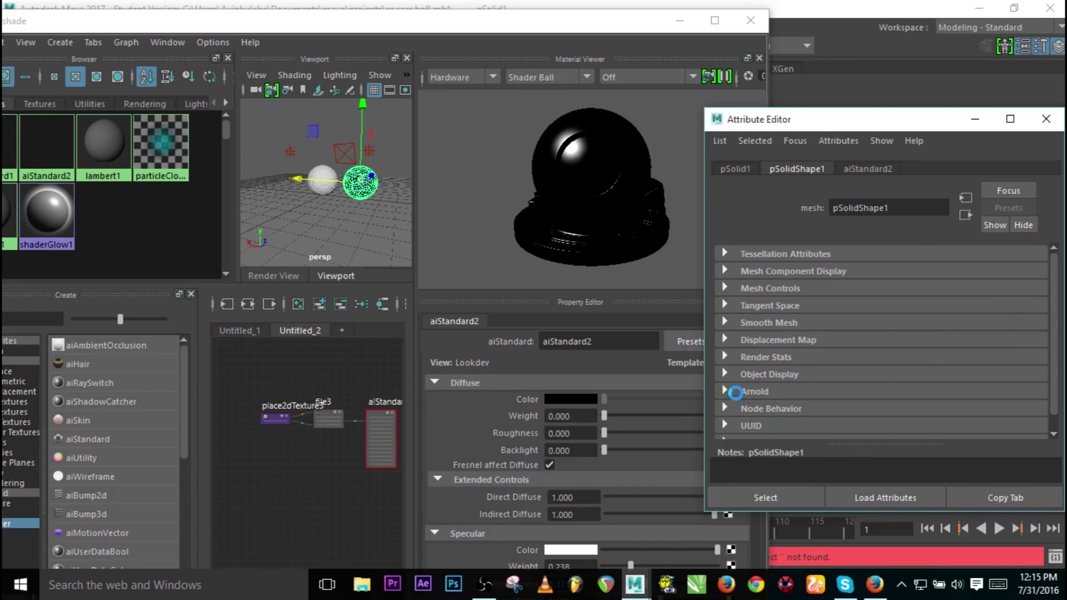
left_click(881, 388)
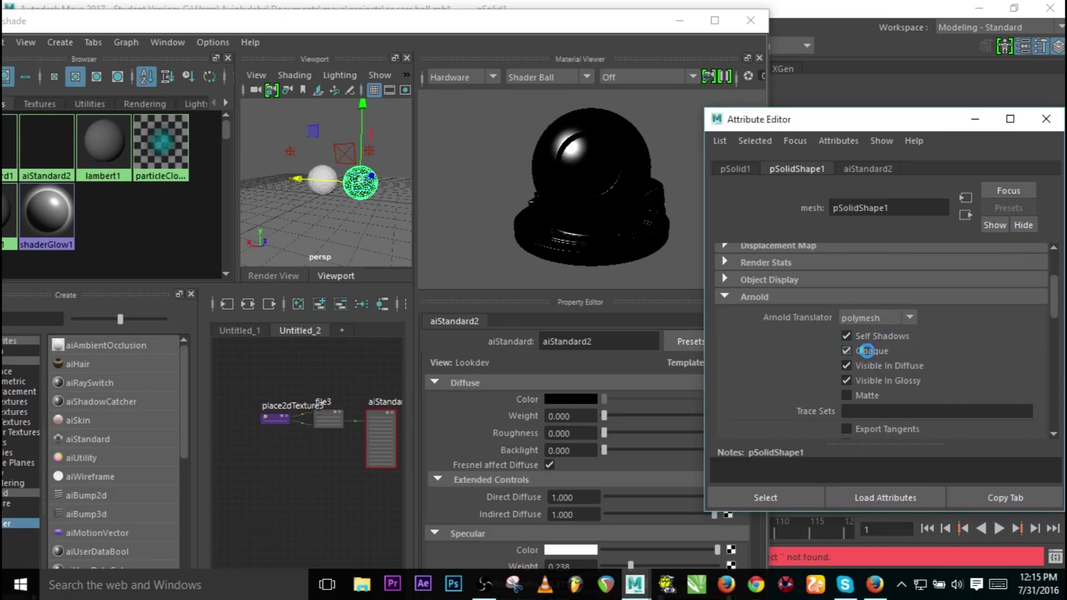
left_click(848, 352)
left_click(848, 350)
left_click(616, 366)
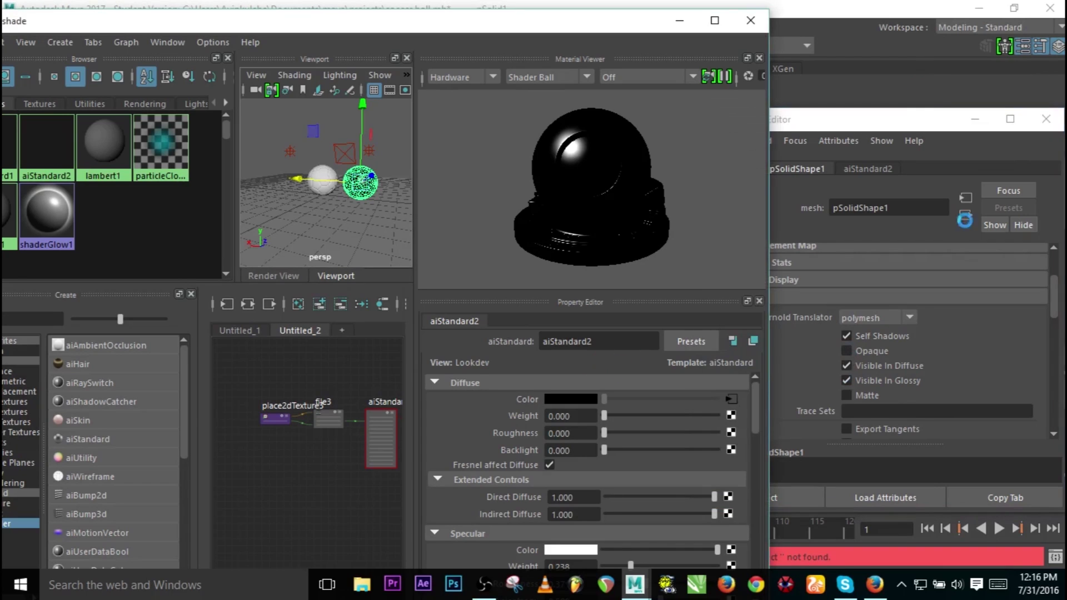
left_click(969, 129)
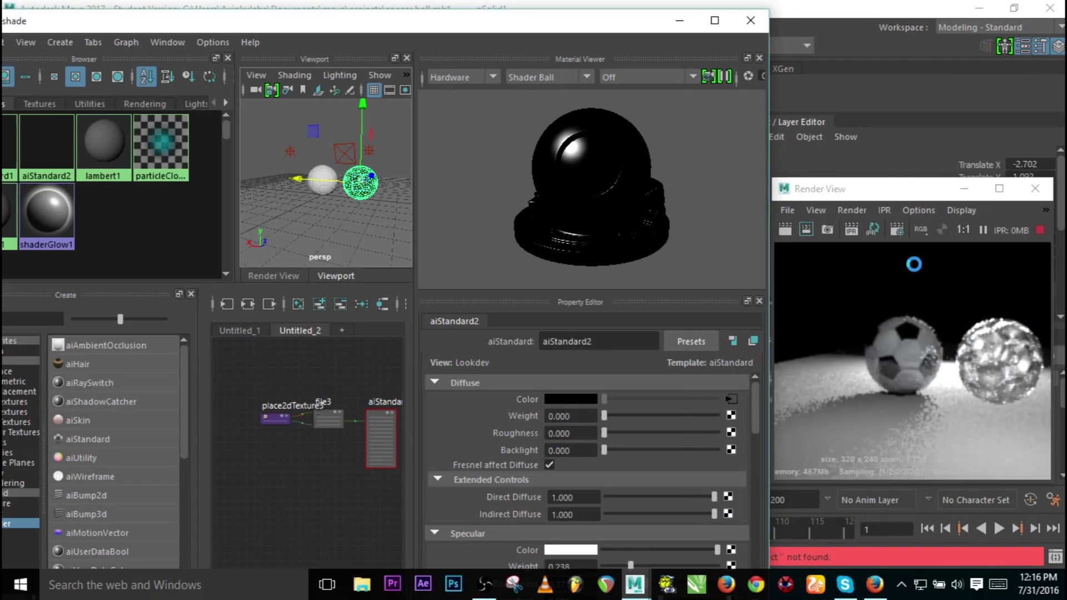
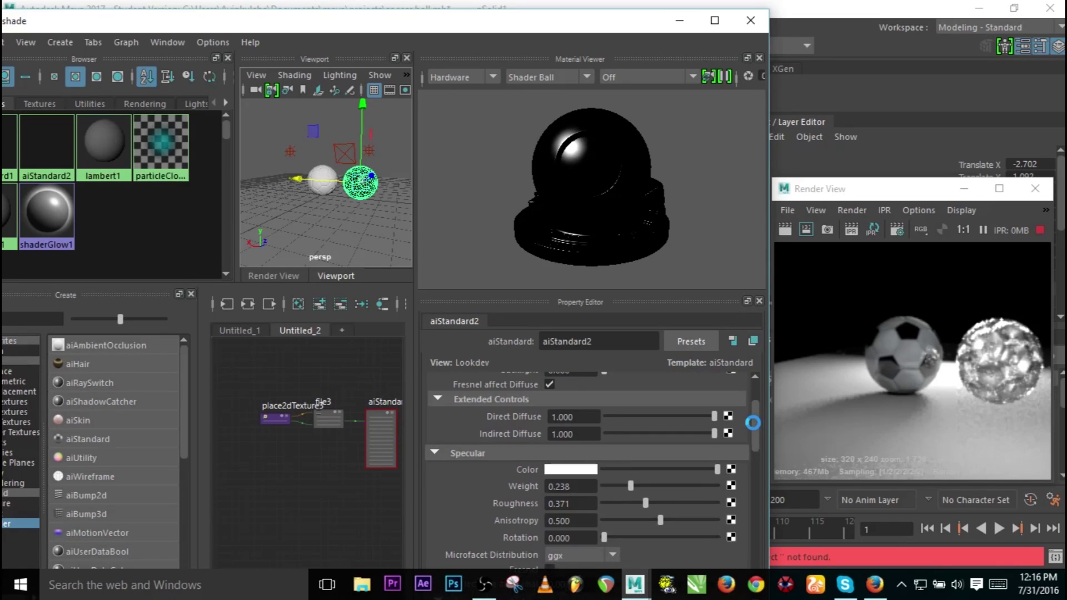
Lower aiStandard2's refraction opacity to mid grey, set its diffuse backlight to about 0.608 and turn off Fresnel affect Diffuse.
left_click_drag(752, 423, 643, 484)
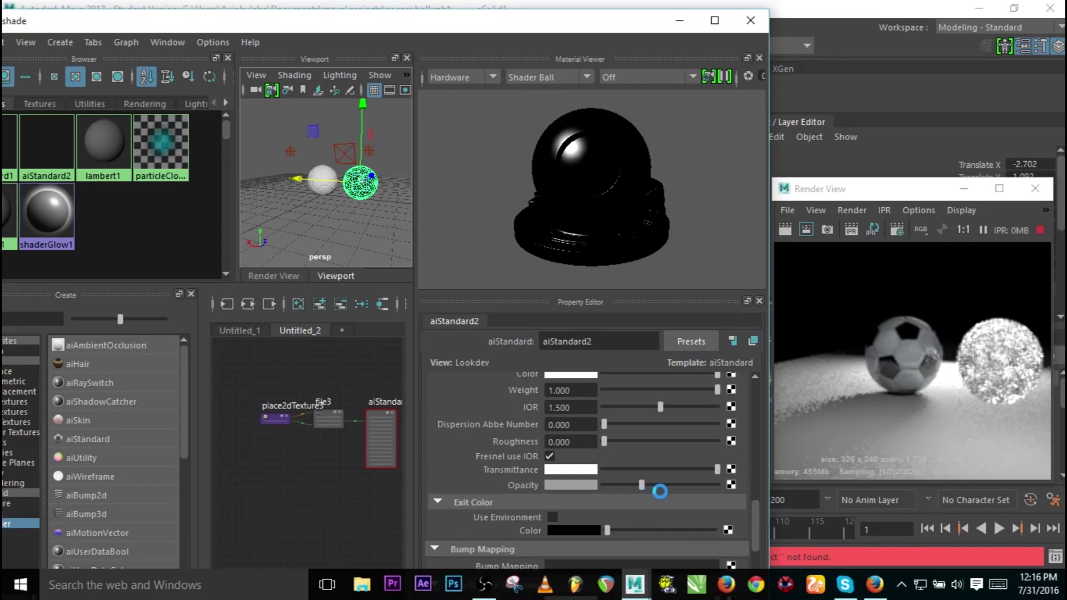
scroll(658, 491, "up", 5)
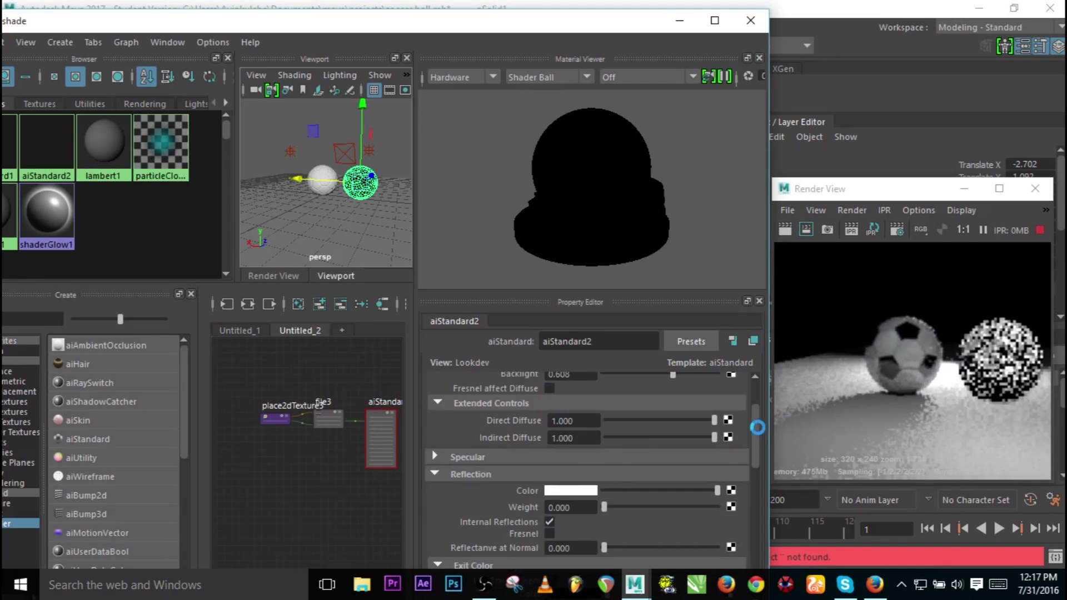
scroll(757, 436, "down", 5)
scroll(748, 459, "down", 1)
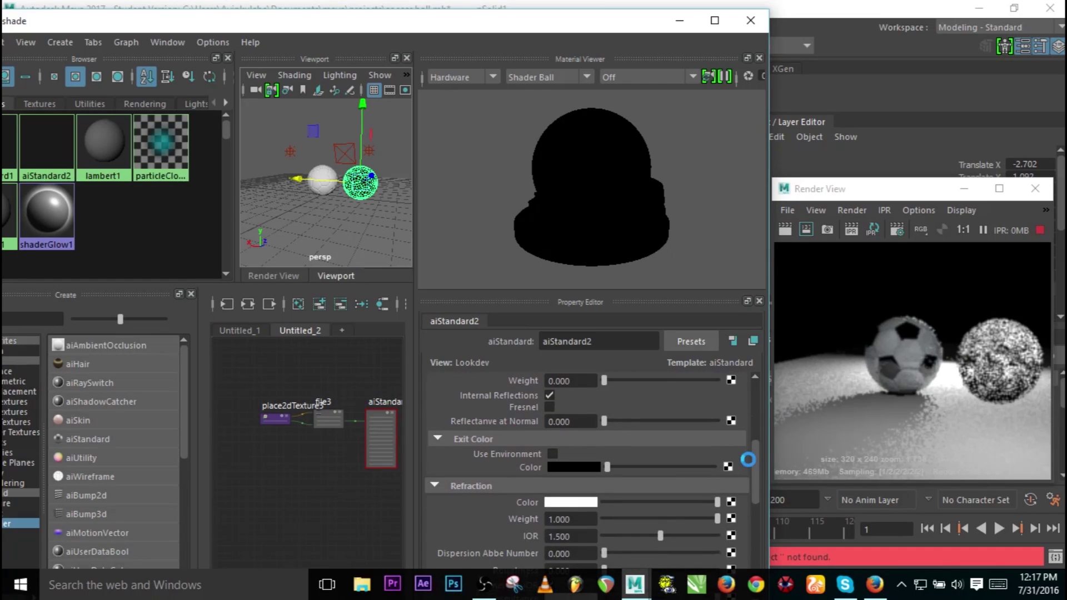
scroll(748, 459, "down", 4)
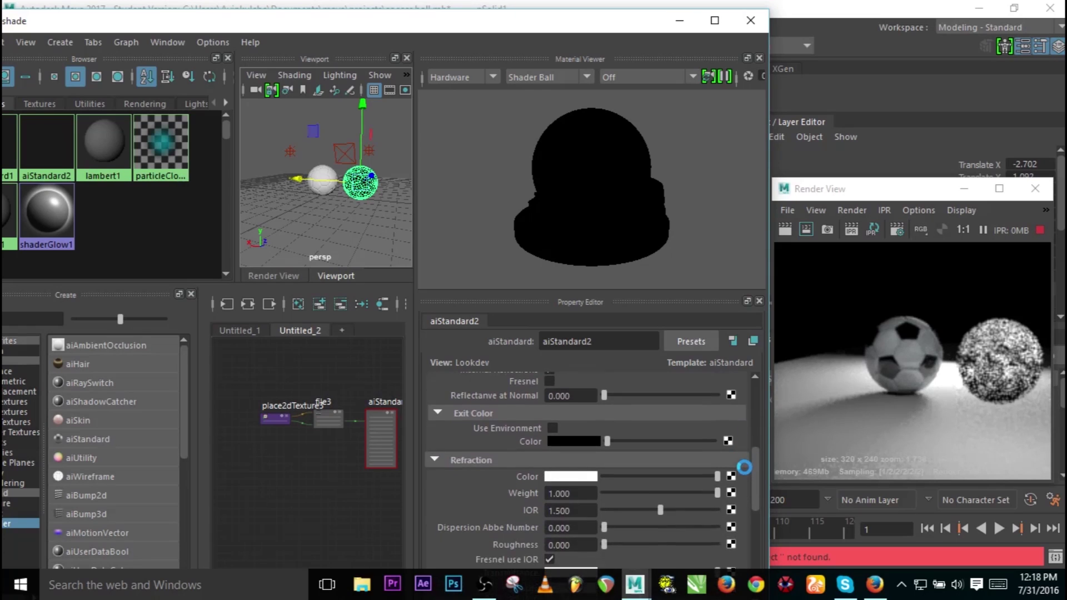
scroll(743, 471, "down", 2)
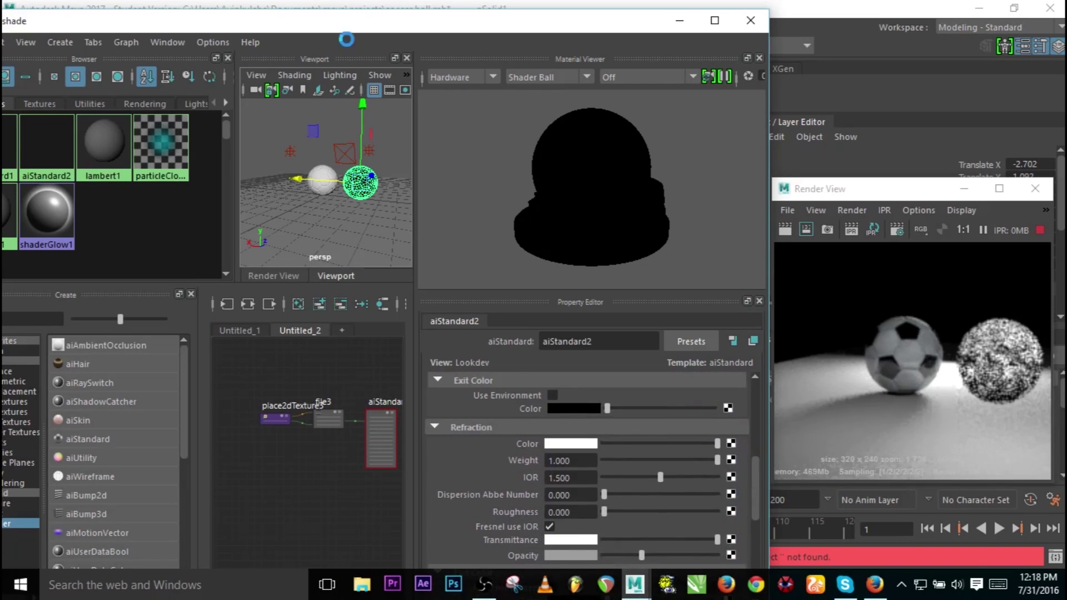
Create a Sky shader as the environment background in the Arnold render settings.
left_click(678, 21)
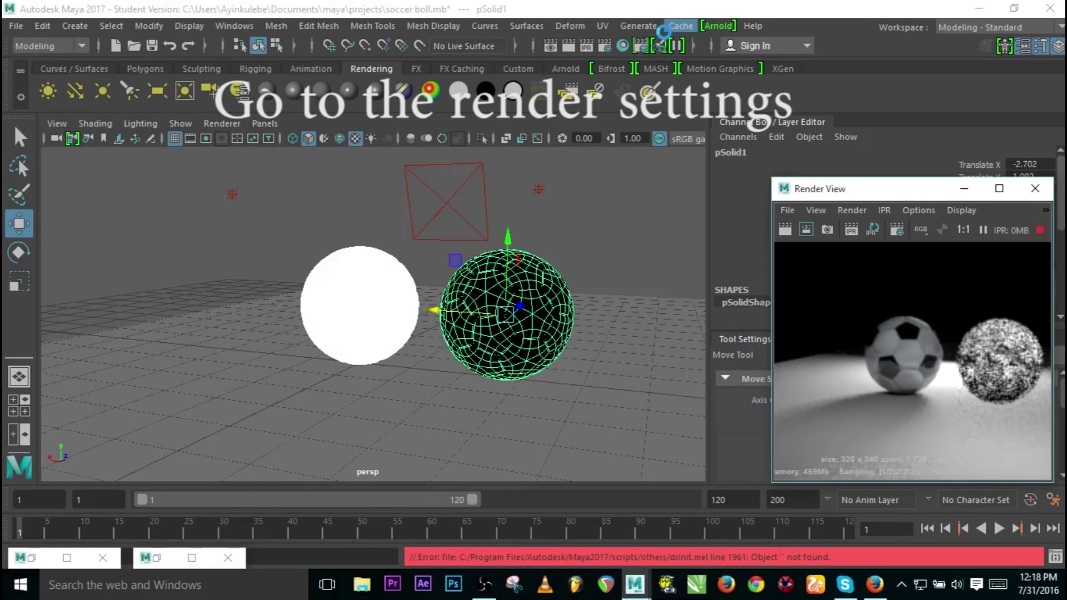
left_click(661, 34)
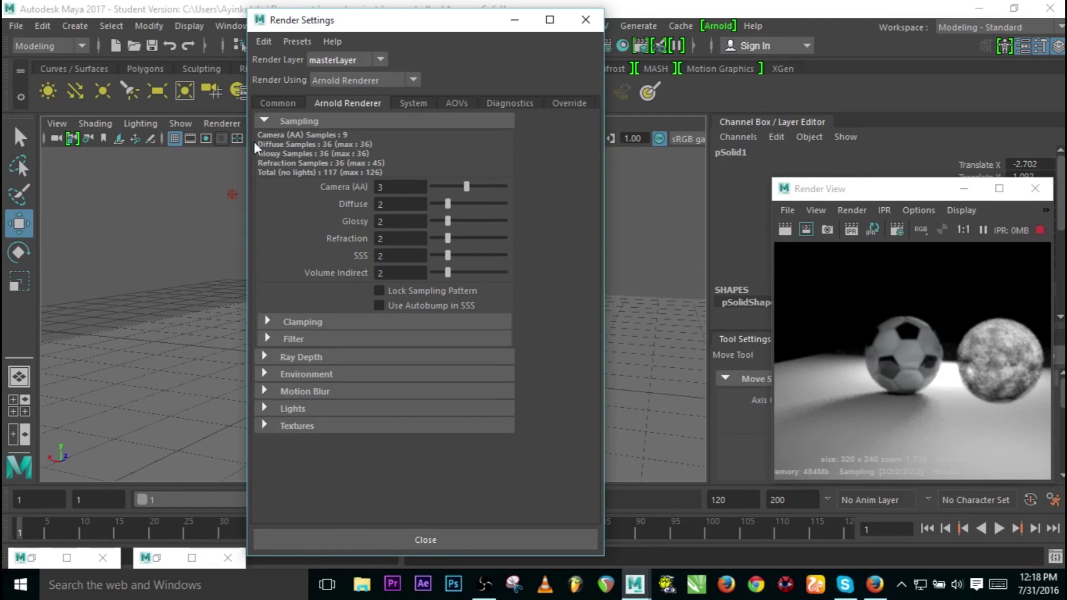
left_click(278, 103)
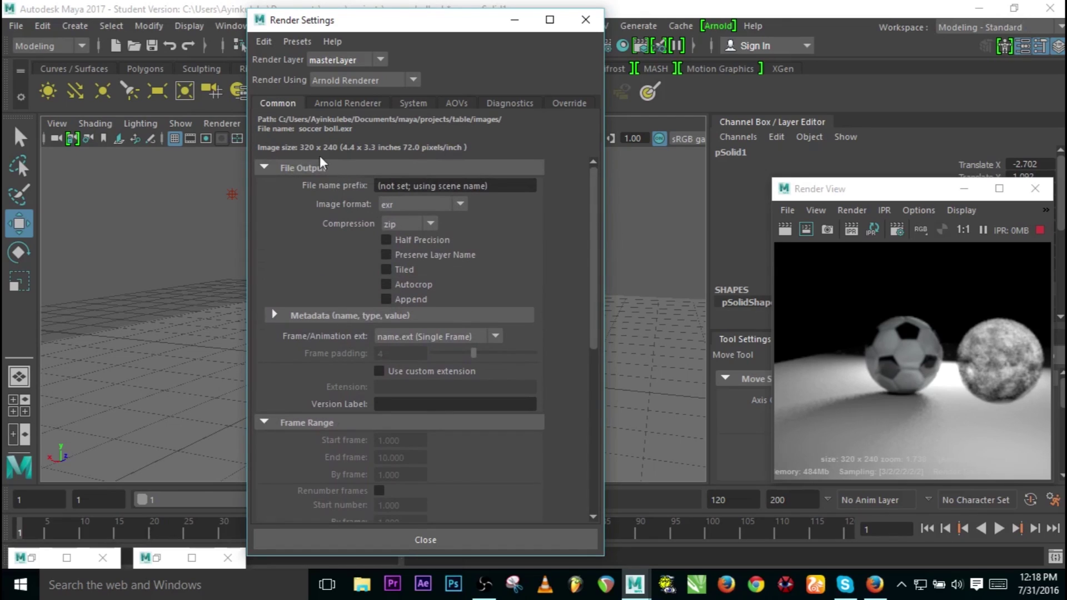
left_click(348, 103)
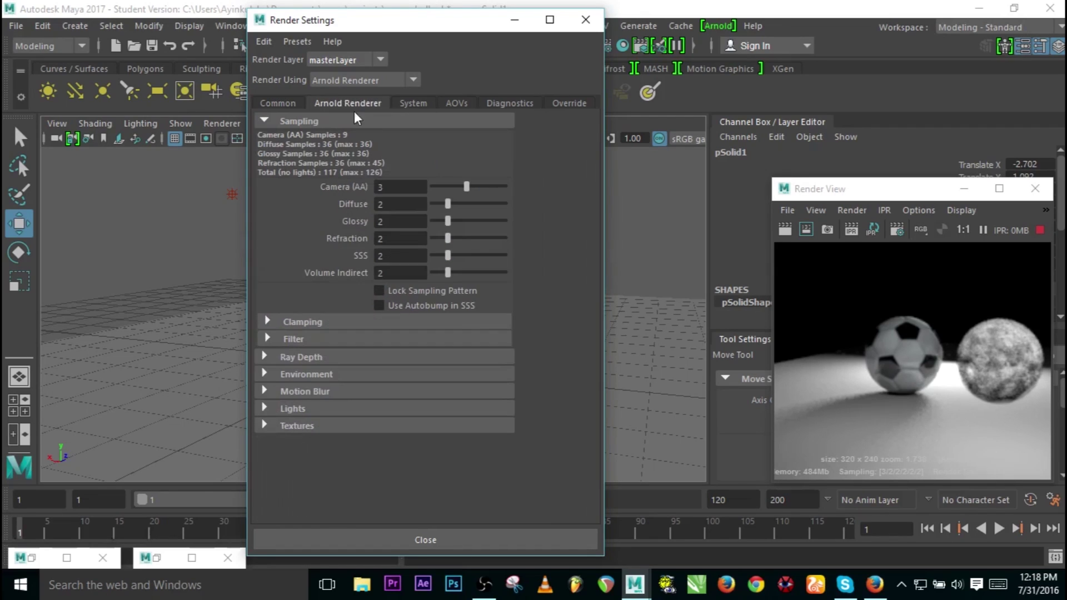
left_click(266, 374)
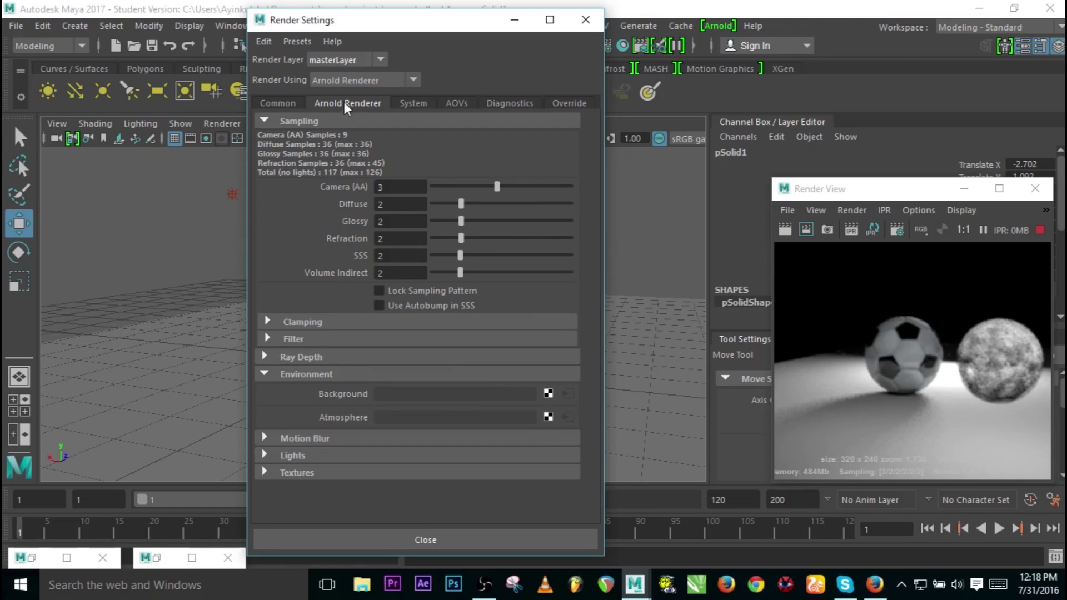
left_click(548, 394)
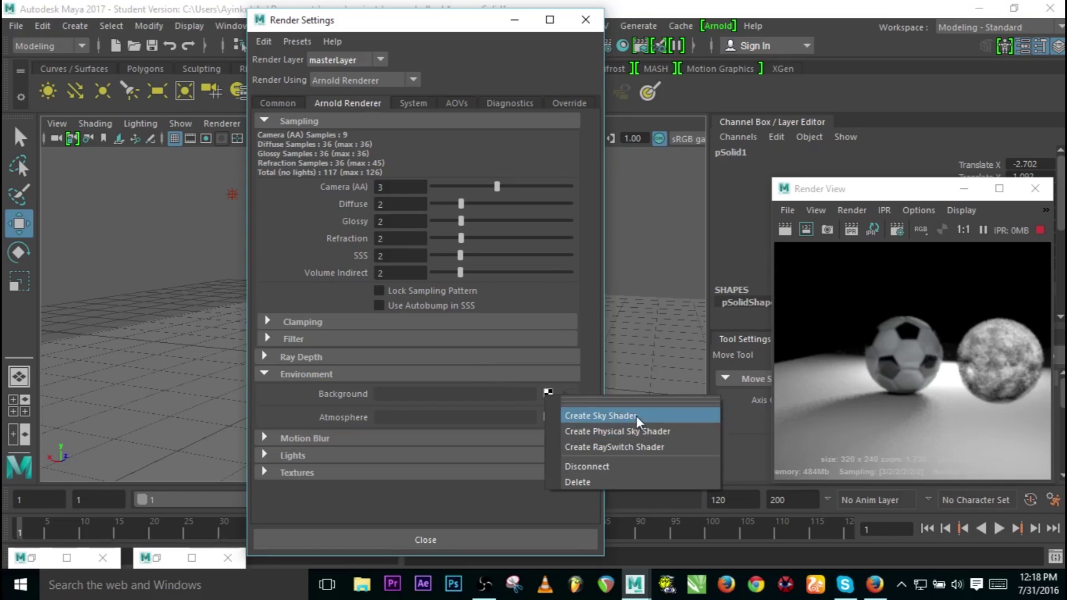
left_click(671, 419)
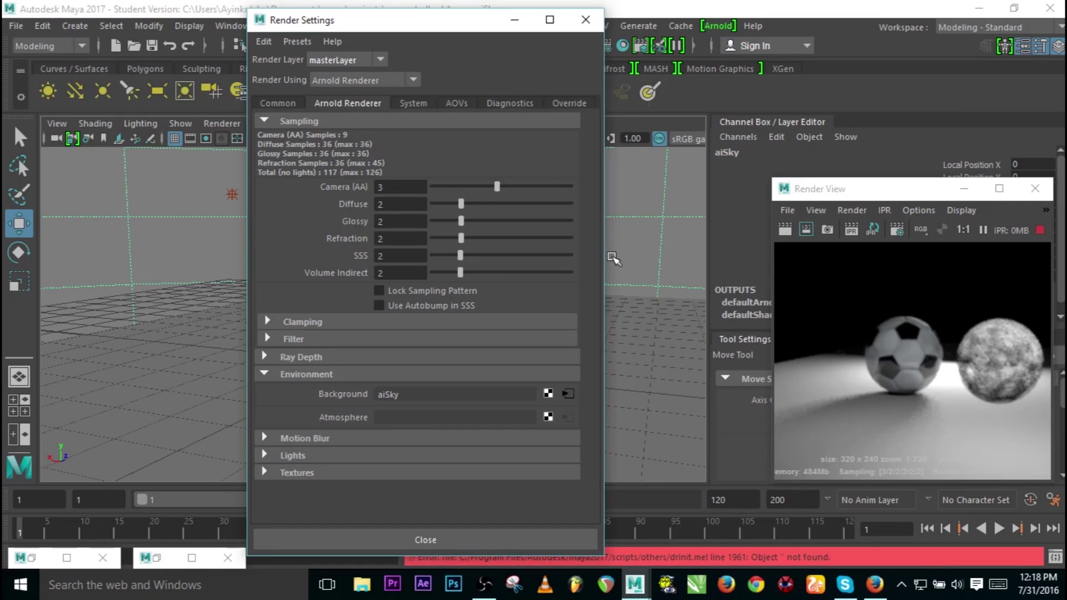
Map a file texture to the aiSky colour and load HDR_111_Parking_Lot_2_Prev.tx as its image.
key("ctrl+a")
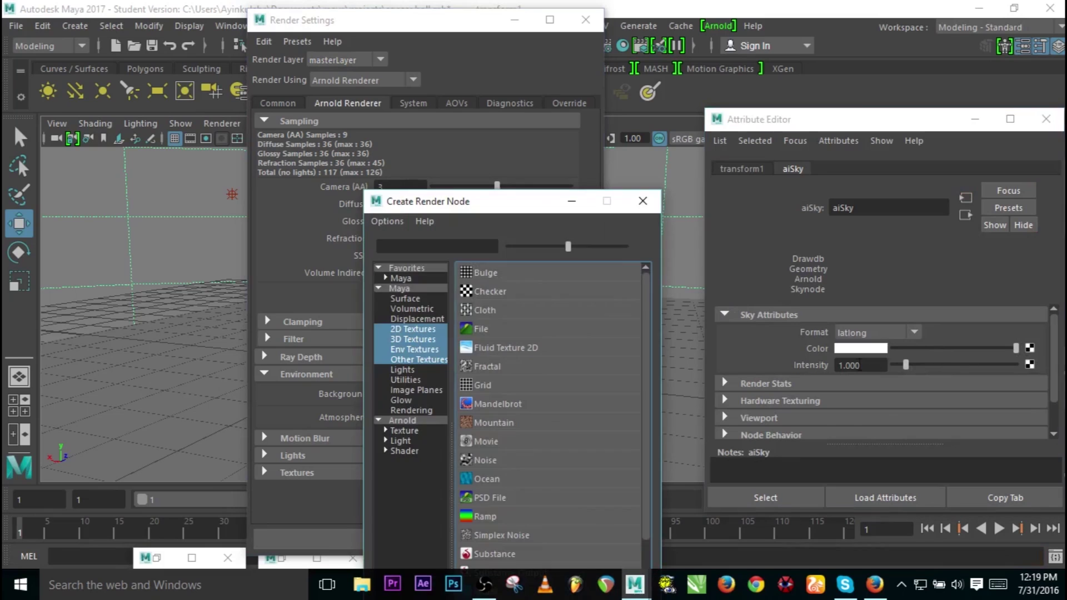
left_click(470, 329)
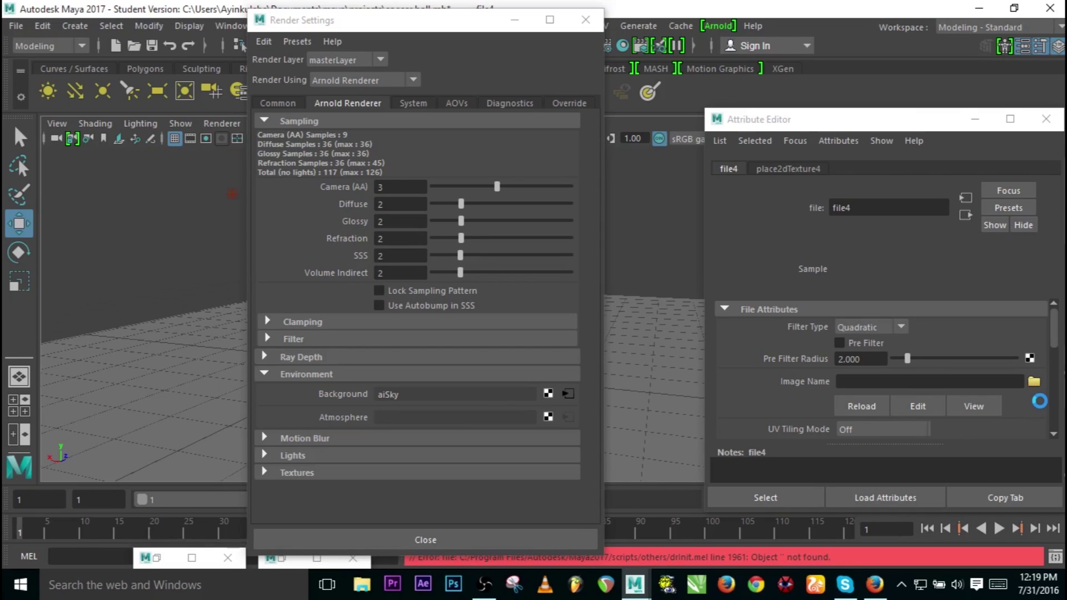
left_click(1034, 382)
left_click(322, 355)
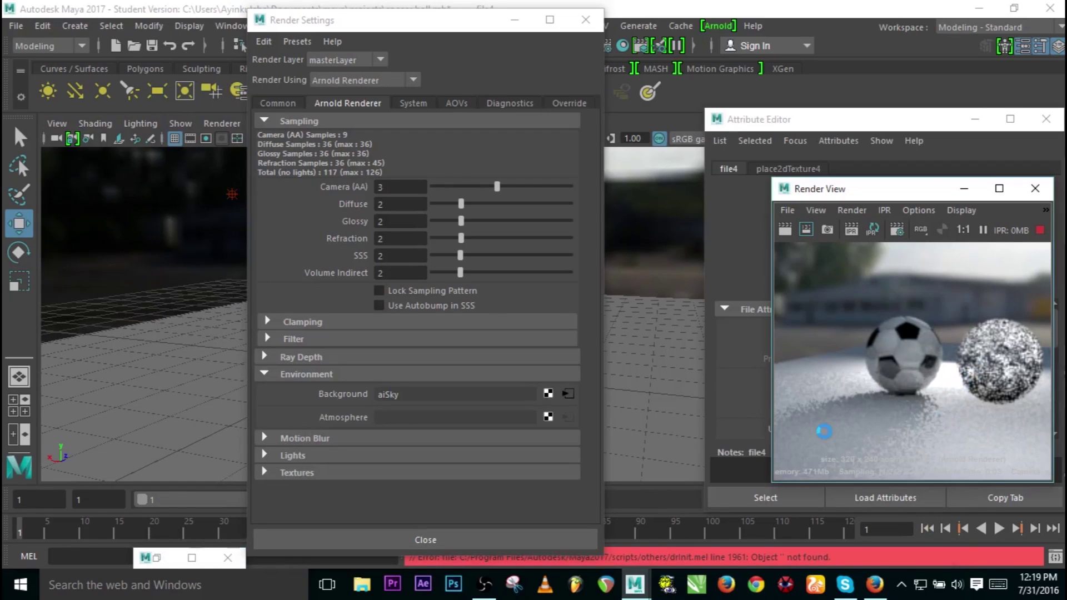
left_click(496, 589)
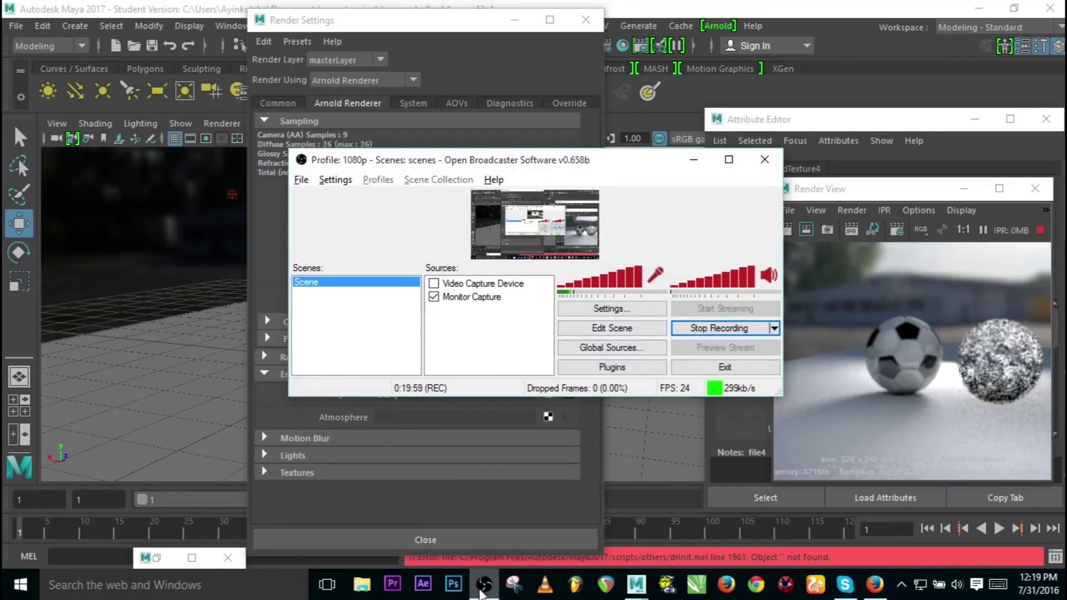
left_click(944, 381)
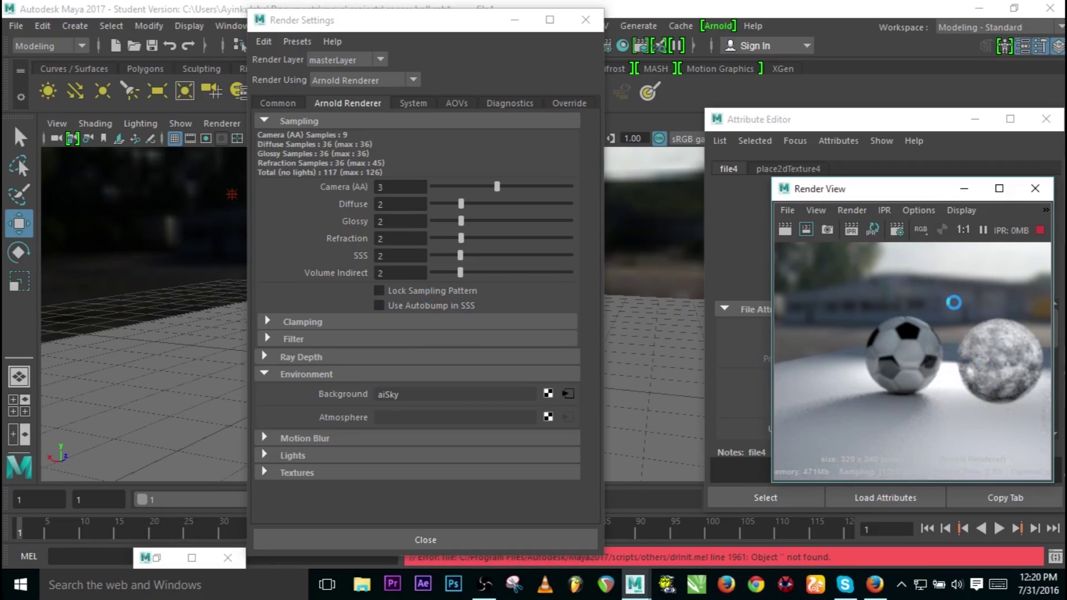
Minimise the Attribute Editor and arrange the Render View beside the reopened Hypershade.
left_click(900, 168)
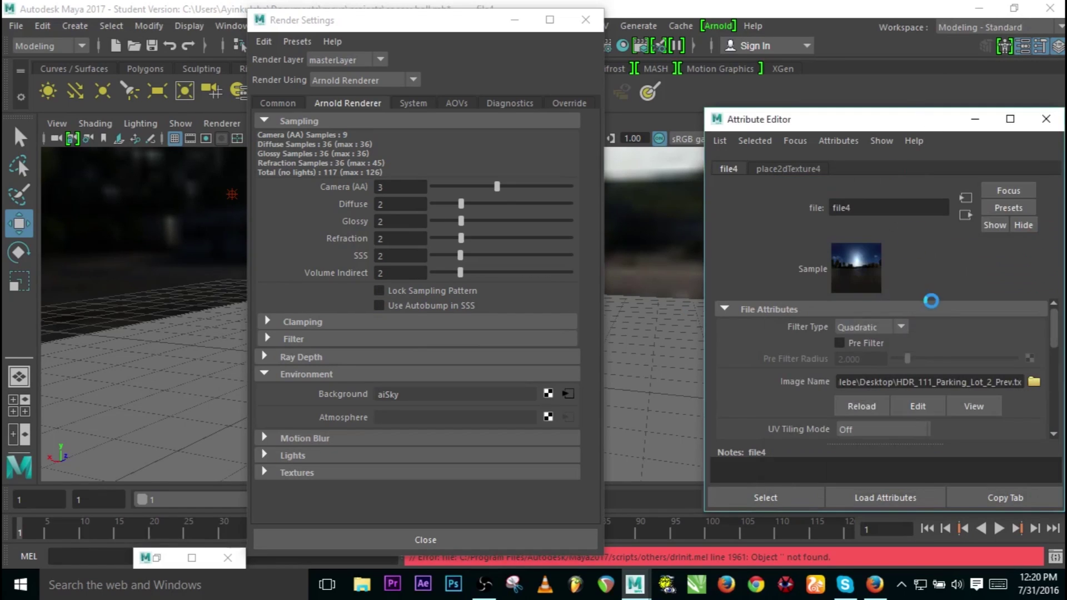
left_click(157, 558)
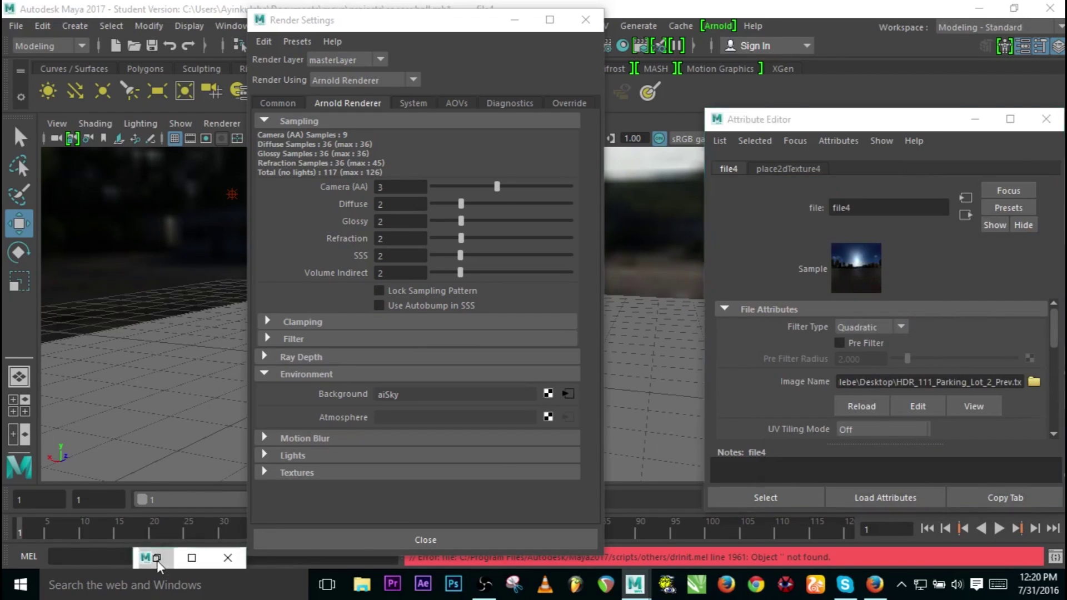
left_click(157, 558)
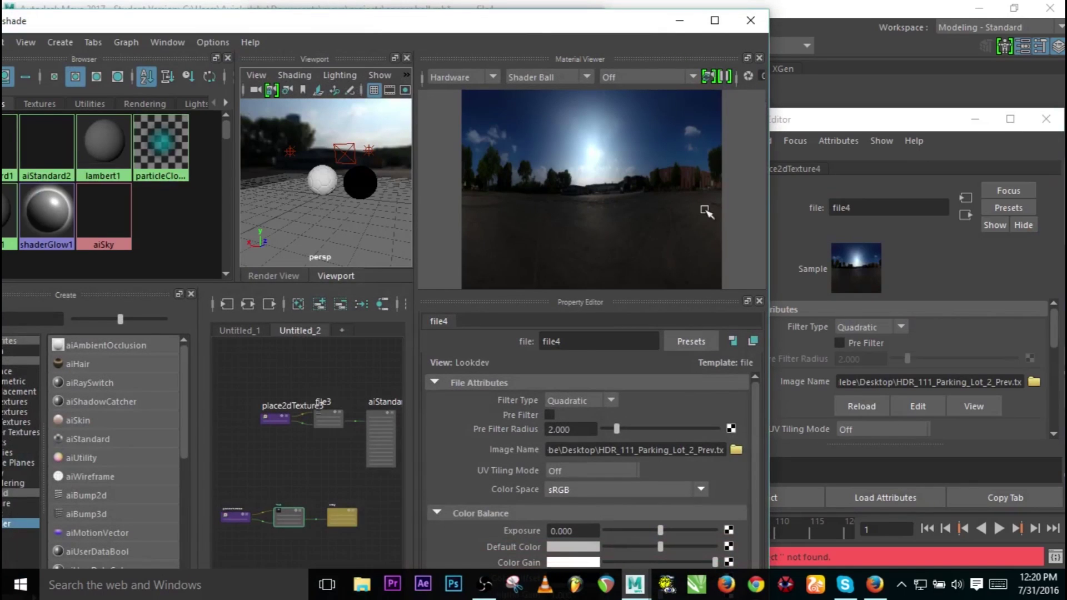
left_click(679, 20)
left_click(975, 119)
mouse_move(890, 188)
left_mouse_down()
mouse_move(873, 165)
mouse_move(895, 170)
left_mouse_up()
left_click(66, 558)
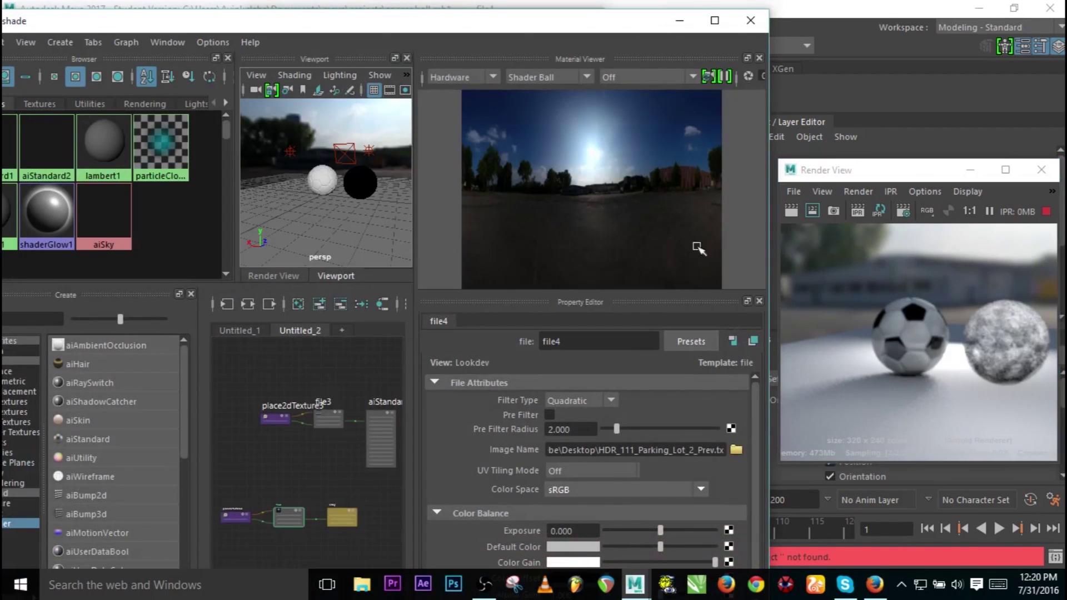
Select the black ball and raise aiStandard2's reflection weight to 1.
left_click(351, 190)
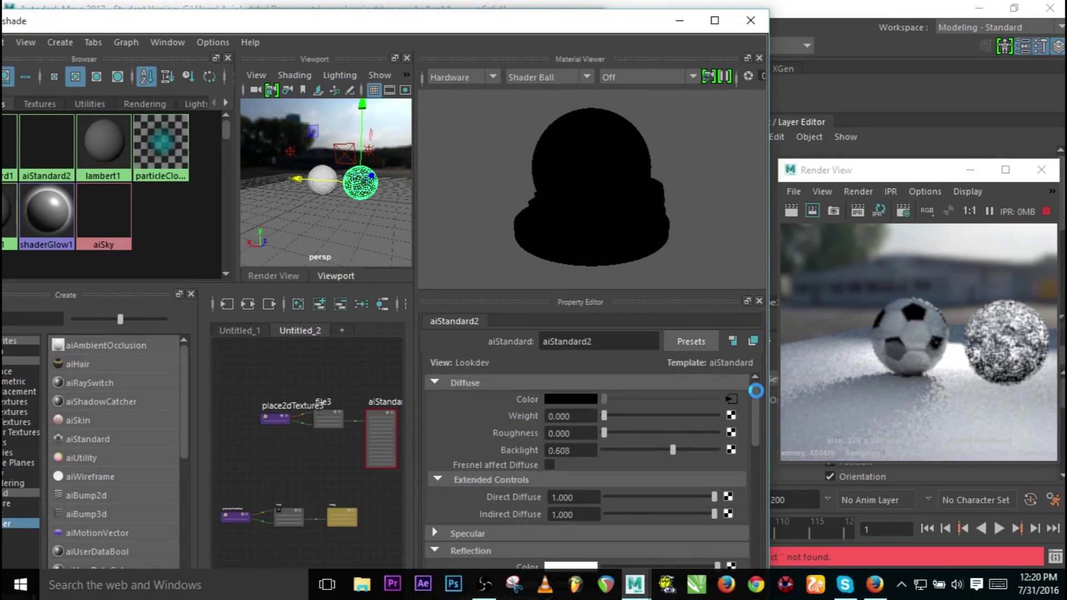
scroll(758, 480, "down", 5)
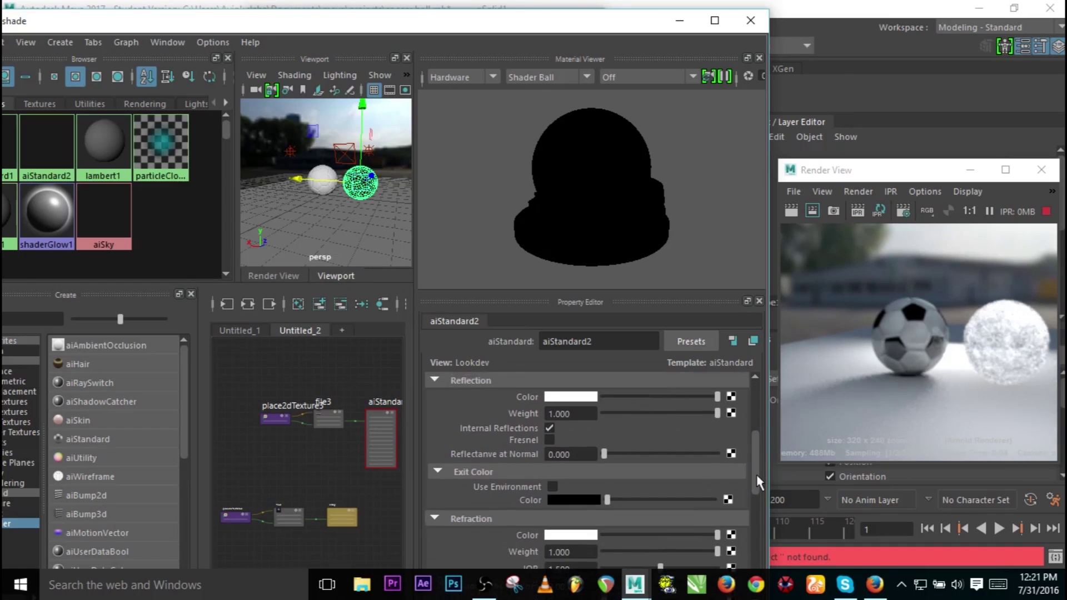
scroll(758, 479, "up", 2)
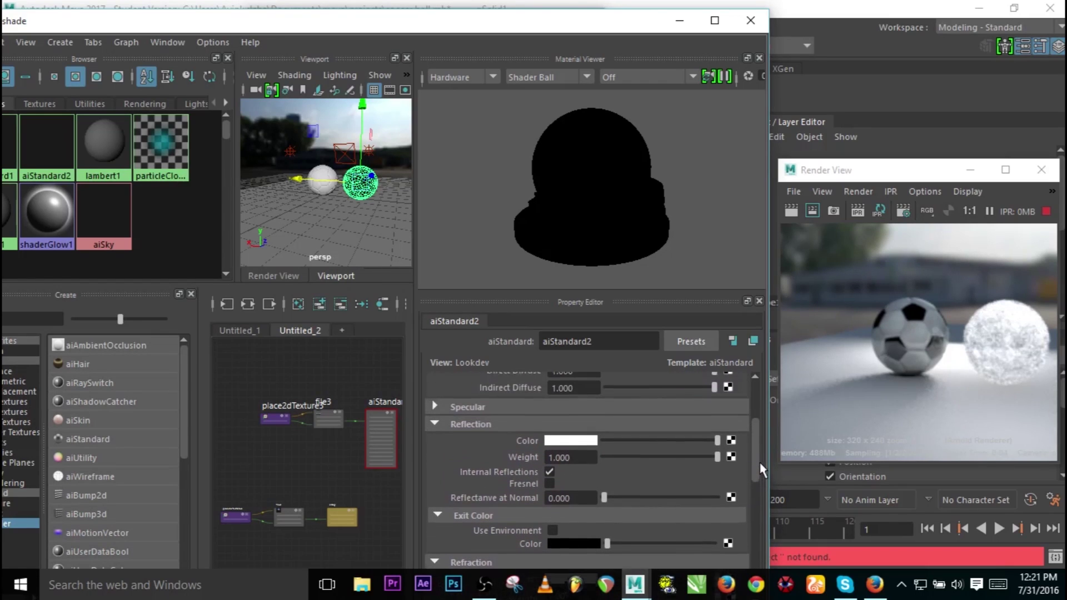
Tint aiStandard2's refraction colour green with a hue of about 154.6 and a saturation of 1.
left_click_drag(757, 440, 754, 472)
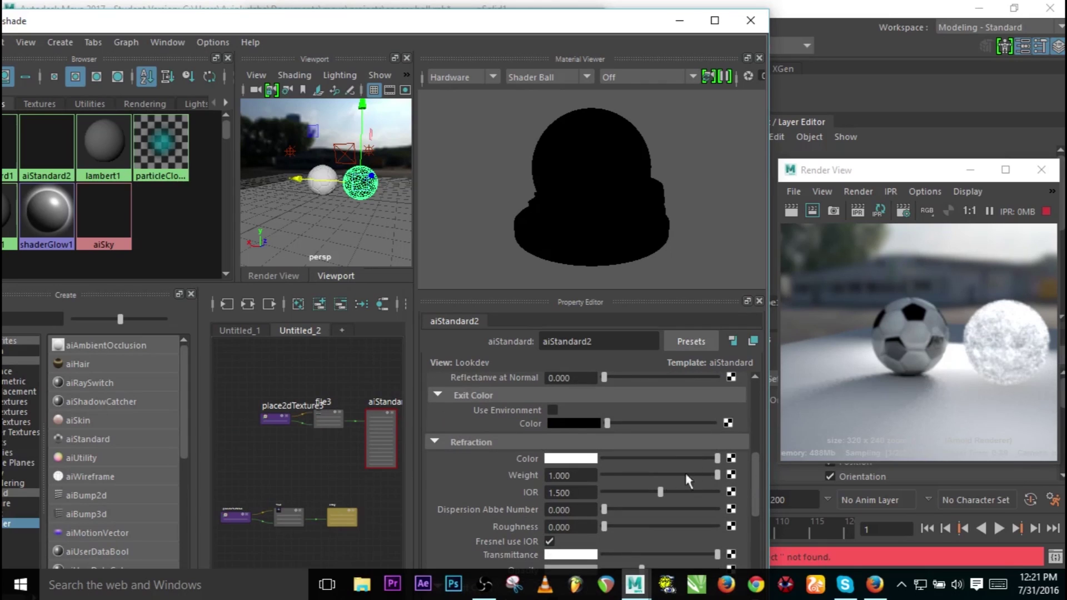
left_click(586, 459)
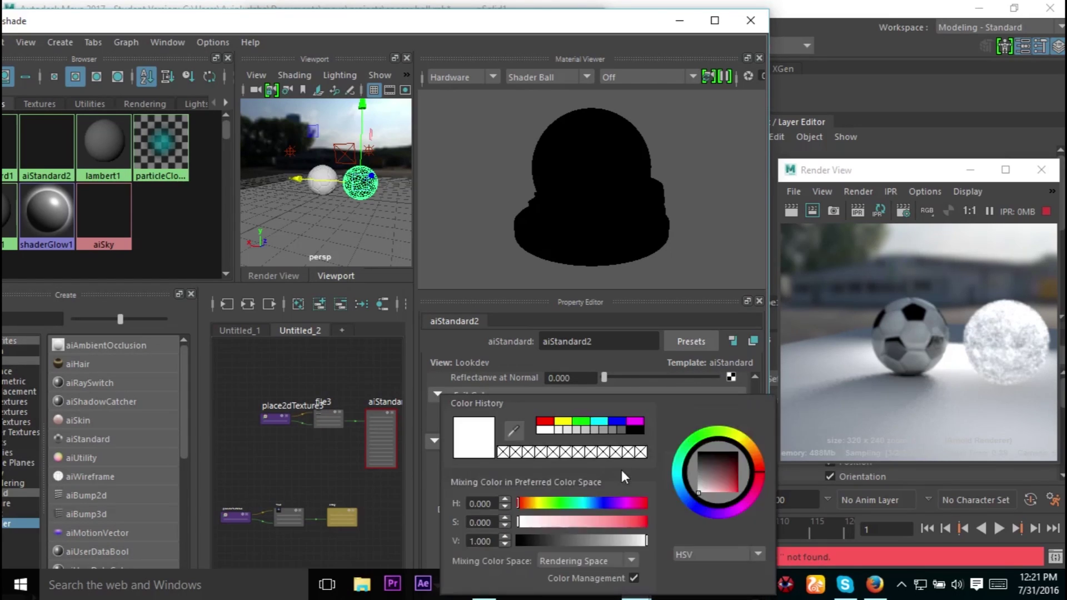
left_click_drag(603, 525, 647, 522)
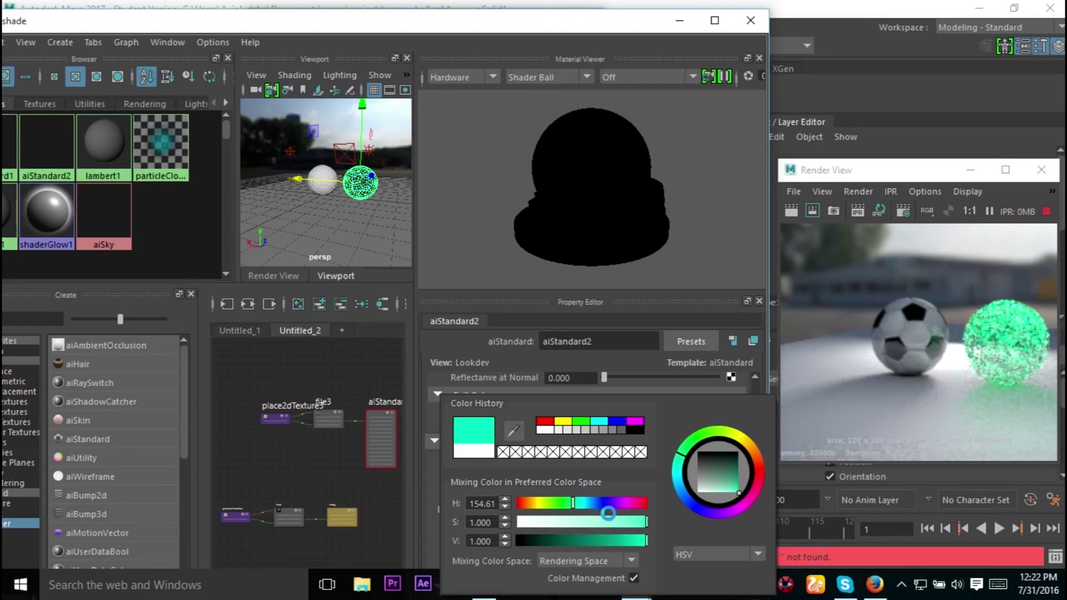
Look over aiStandard2's bump, sub-surface scattering and emission settings, and lower its diffuse backlight to about 0.238.
scroll(746, 533, "down", 5)
scroll(746, 526, "up", 1)
scroll(746, 527, "down", 2)
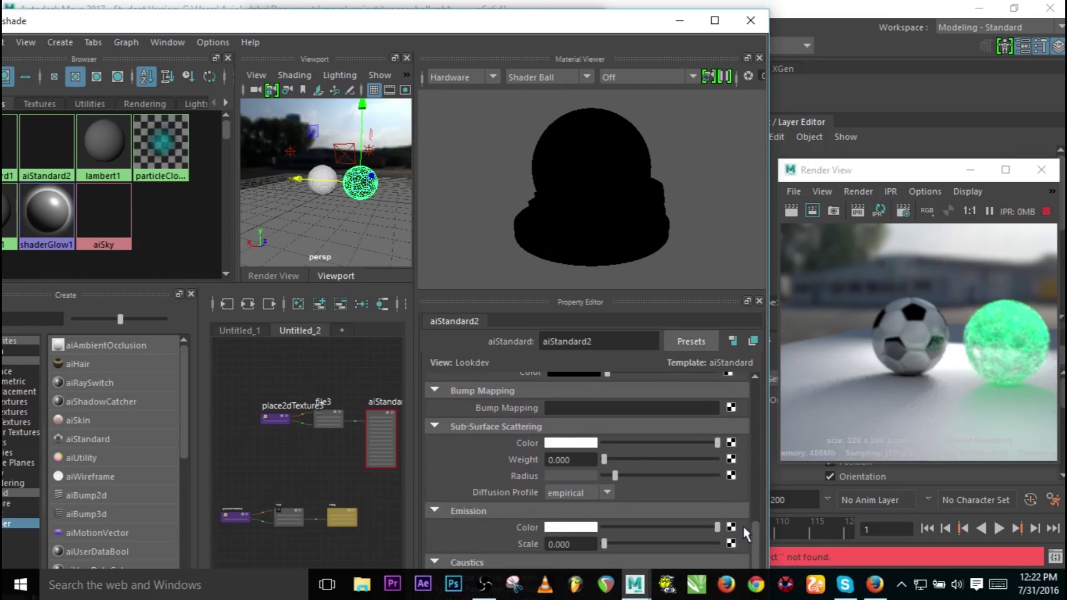
left_click_drag(756, 538, 795, 410)
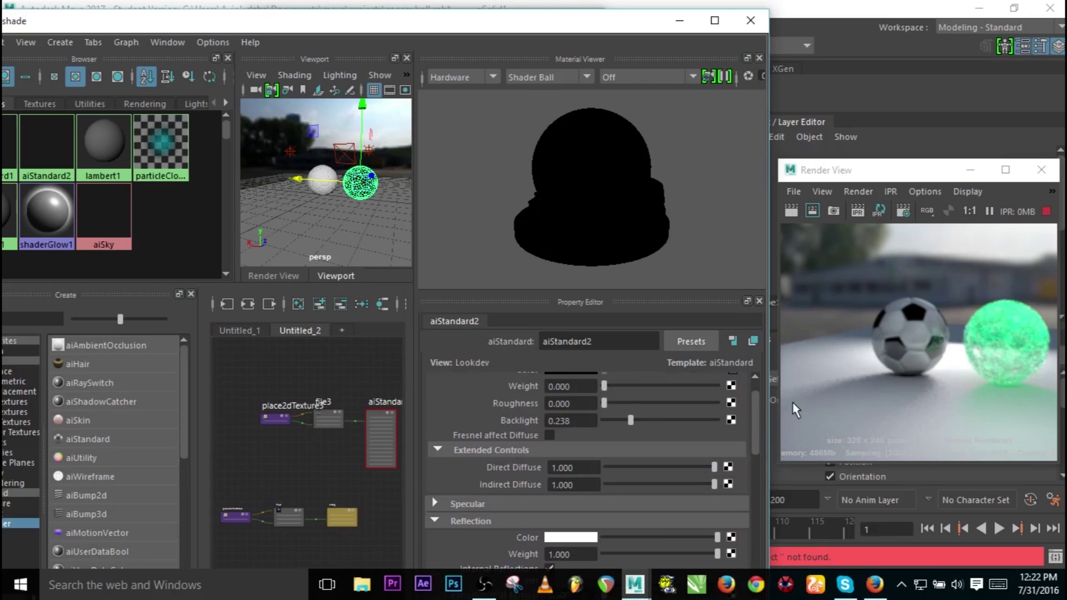
left_click_drag(793, 404, 795, 399)
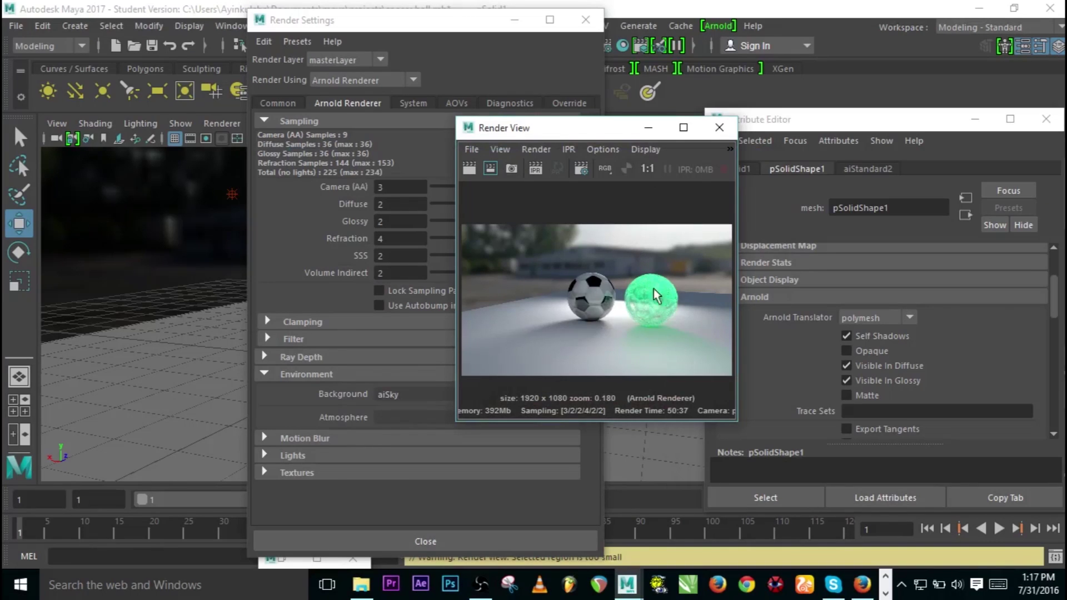
Inspect the finished 1920 x 1080 render at full window size, restore its window and move the Render Settings window clear of it.
left_click(684, 127)
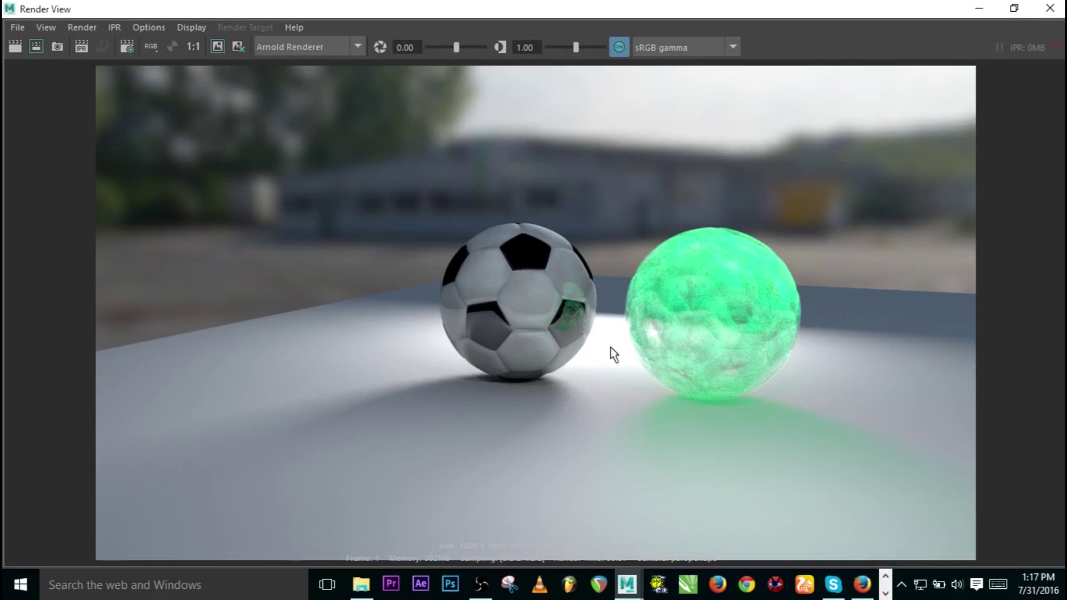
left_click(1014, 8)
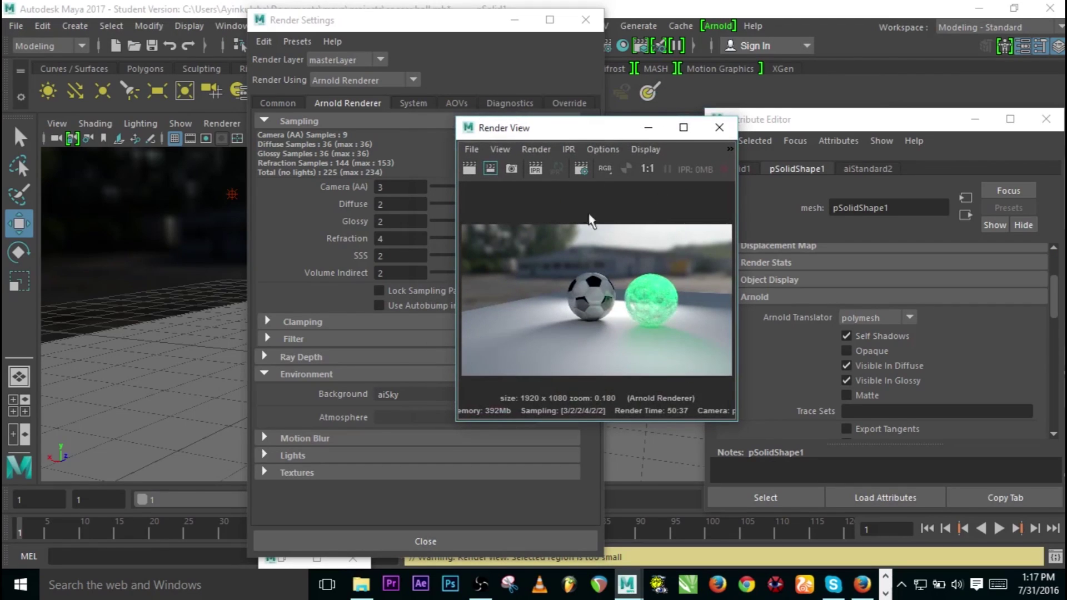
left_click_drag(446, 34, 271, 37)
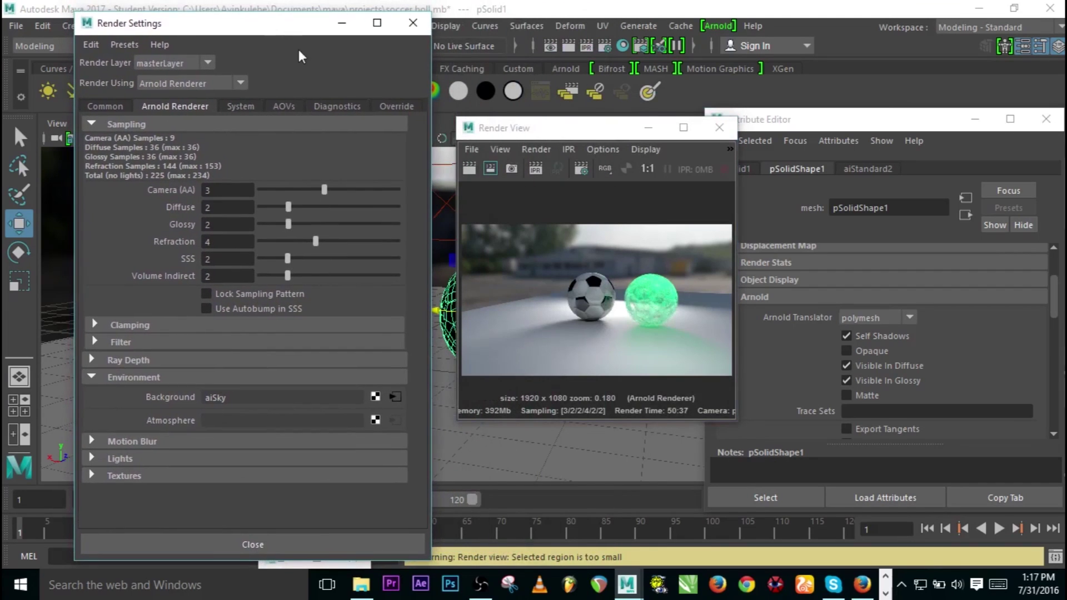